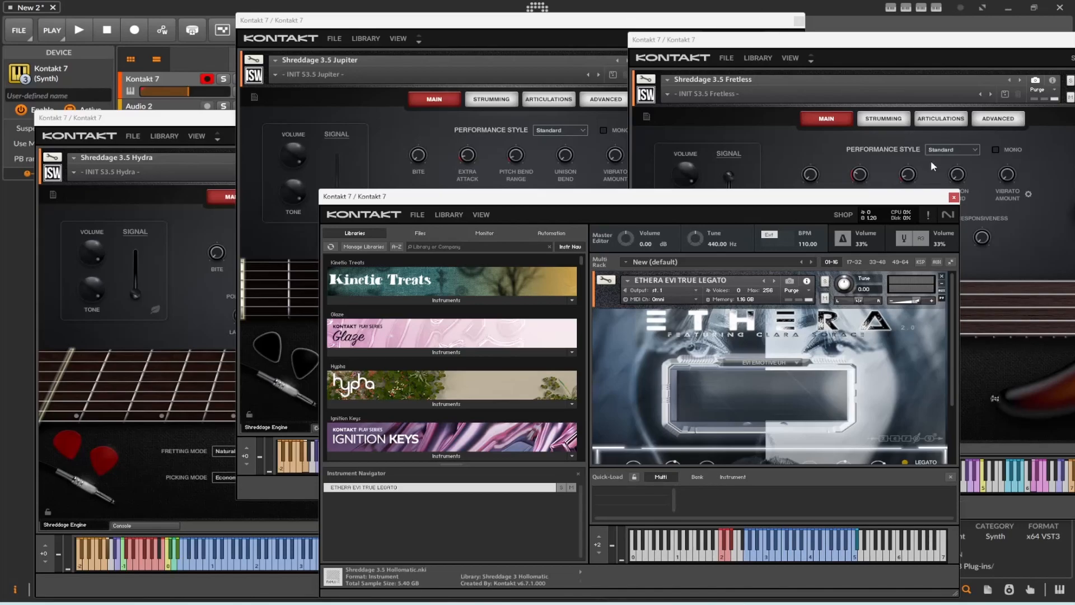
Close the four open Kontakt 7 plug-in windows: Ethera, Shreddage Fretless, Hydra and Jupiter.
{"action": "left_click", "coordinate": [953, 198]}
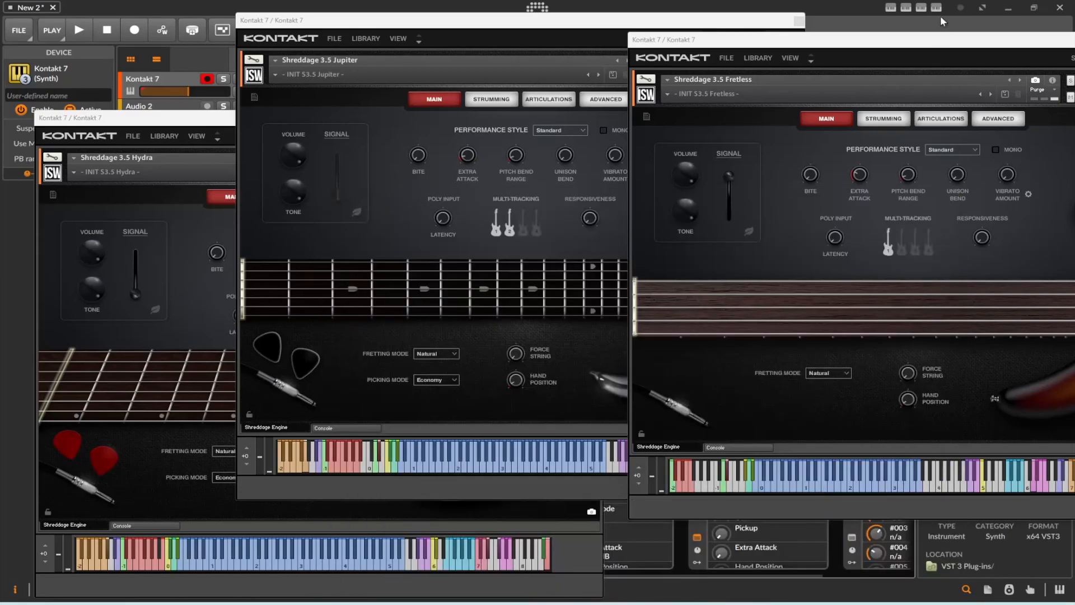
{"action": "left_click_drag", "start_coordinate": [1051, 47], "coordinate": [808, 83]}
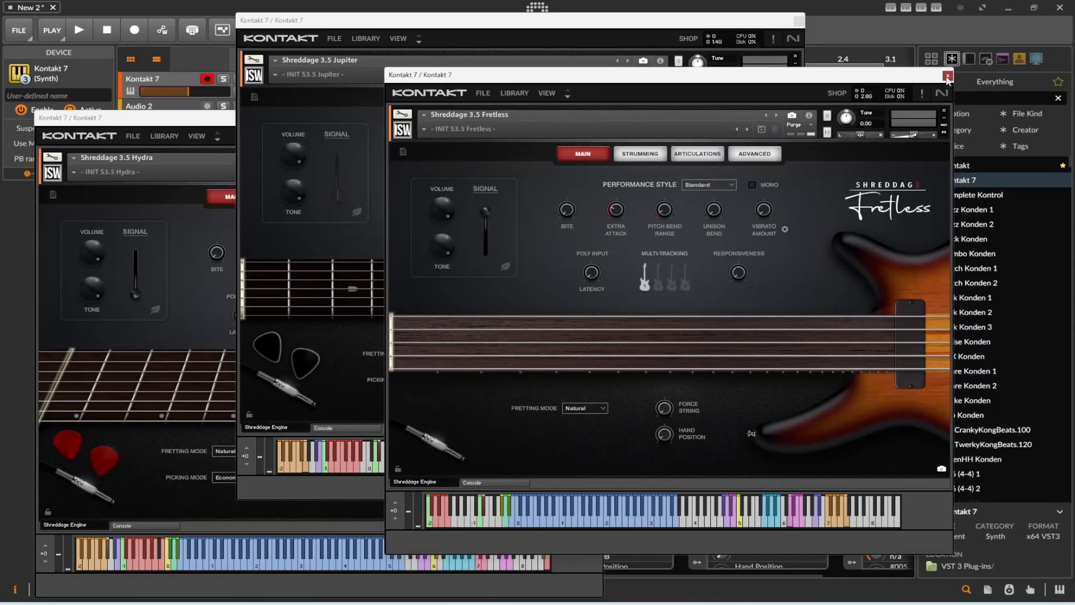
{"action": "left_click", "coordinate": [947, 76]}
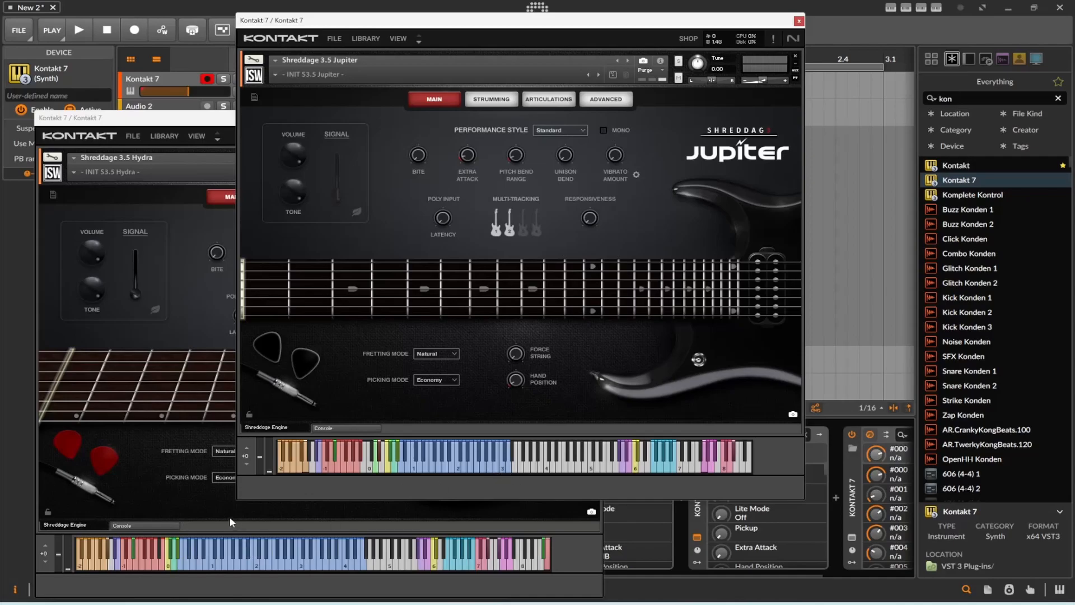
{"action": "left_click", "coordinate": [164, 446]}
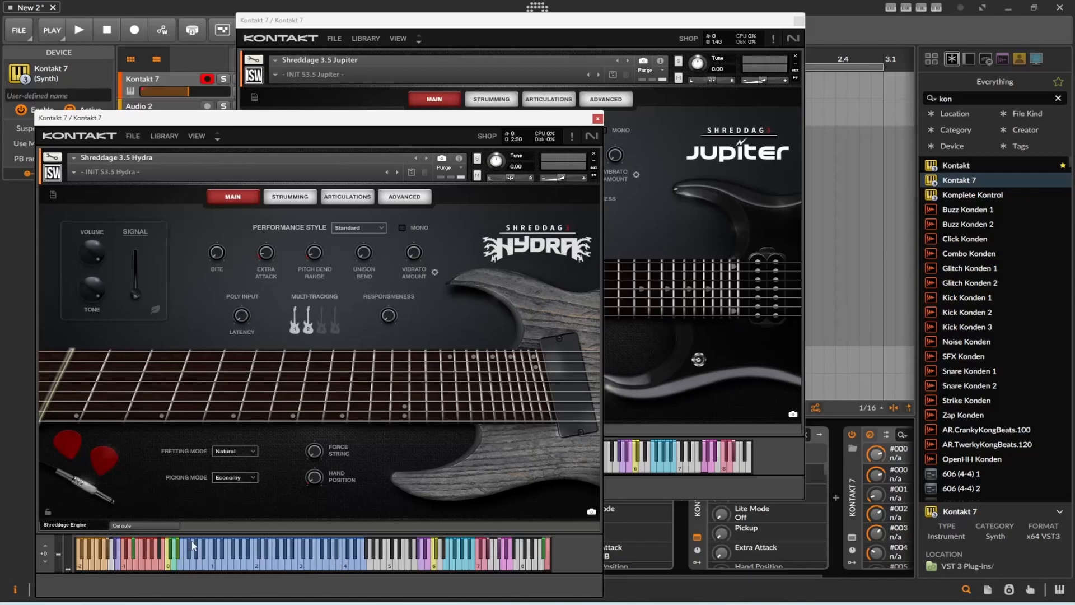
{"action": "left_click", "coordinate": [597, 119]}
{"action": "left_click", "coordinate": [798, 21]}
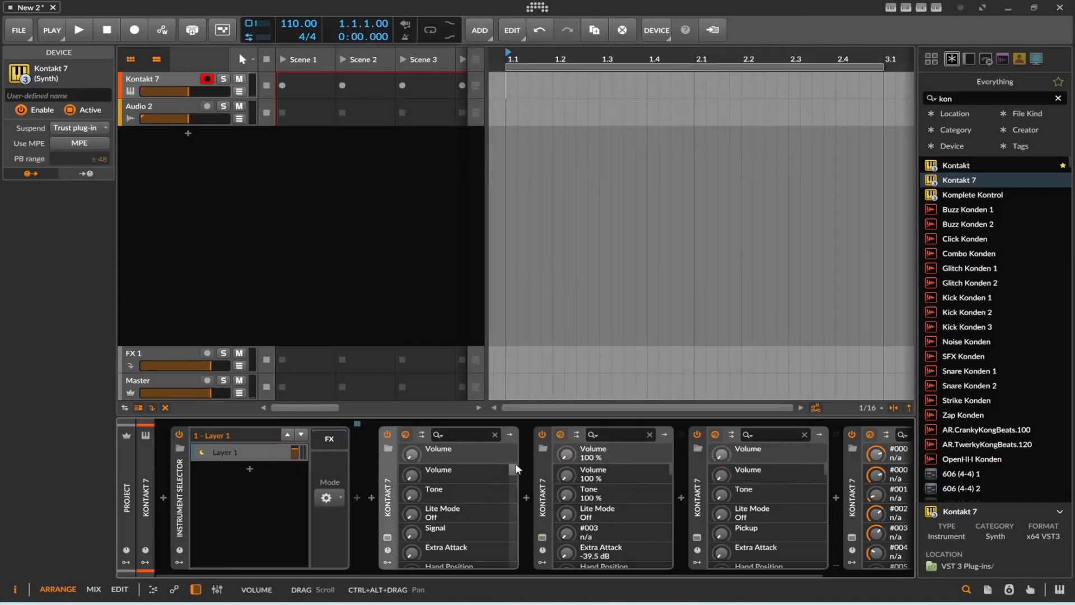
Check which instruments are loaded in the chain's Kontakt 7 devices, then close the Jupiter plug-in window.
{"action": "left_click_drag", "start_coordinate": [505, 577], "coordinate": [696, 576]}
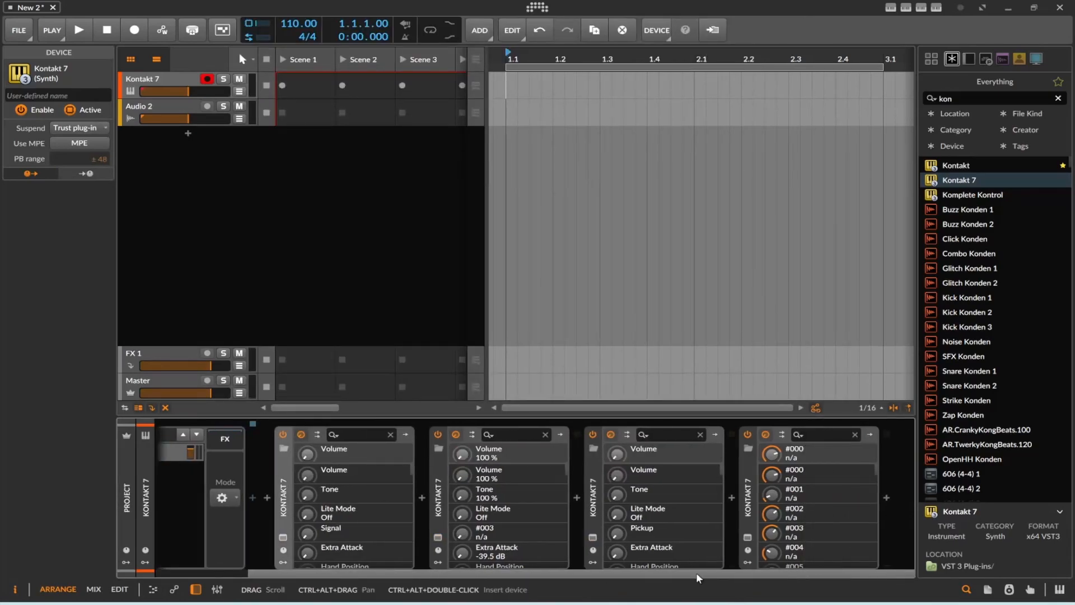
{"action": "left_click", "coordinate": [748, 537]}
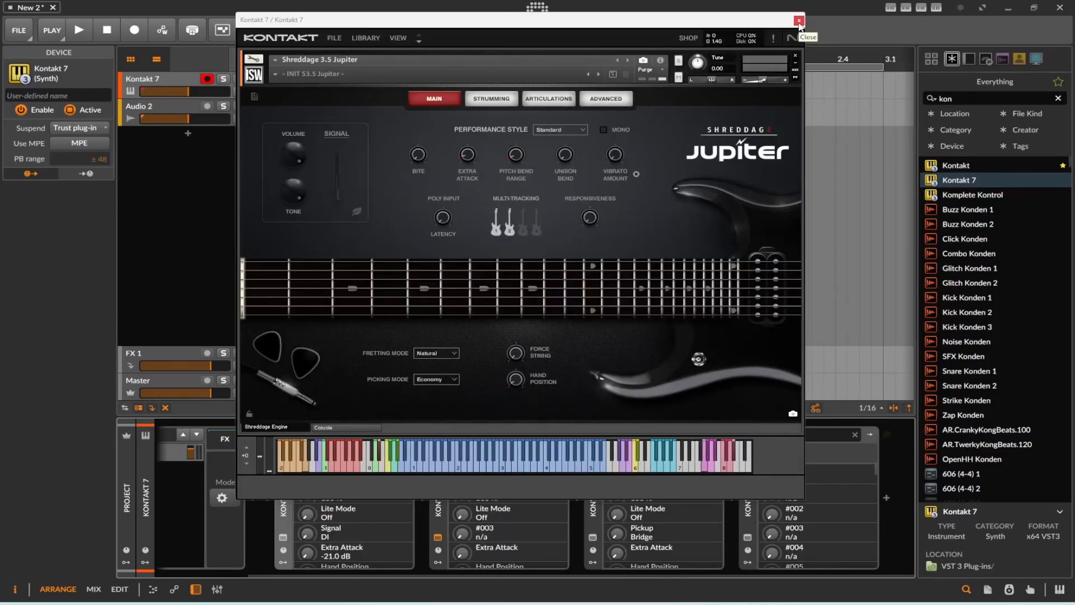
{"action": "left_click", "coordinate": [799, 21]}
Move the four Kontakt 7 devices from the chain into the Instrument Selector as separate layers.
{"action": "left_click_drag", "start_coordinate": [467, 575], "coordinate": [275, 578]}
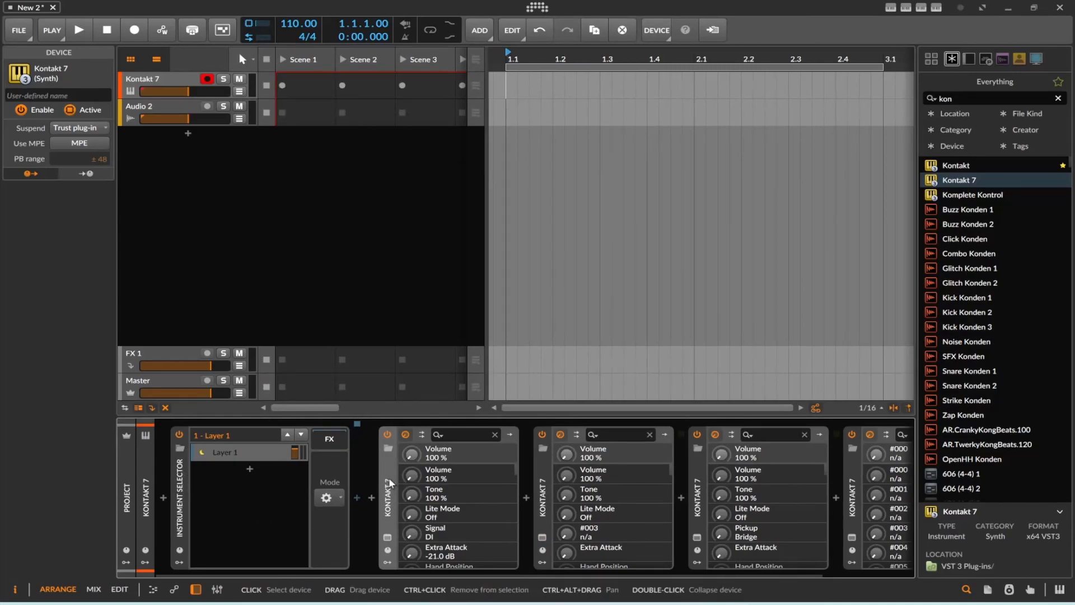
{"action": "left_click_drag", "start_coordinate": [233, 460], "coordinate": [234, 460]}
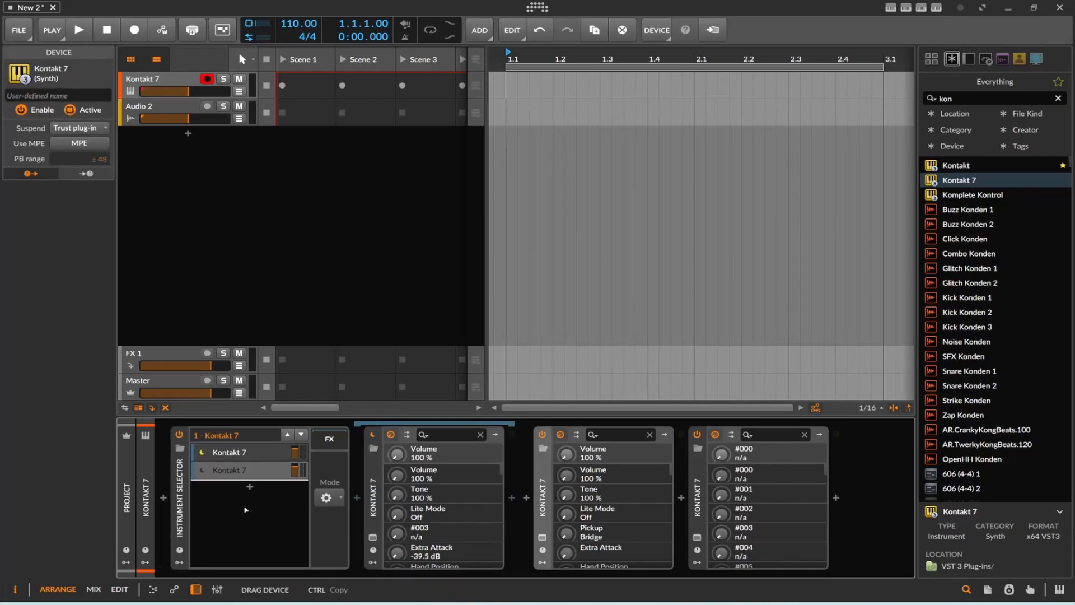
{"action": "left_click", "coordinate": [374, 516]}
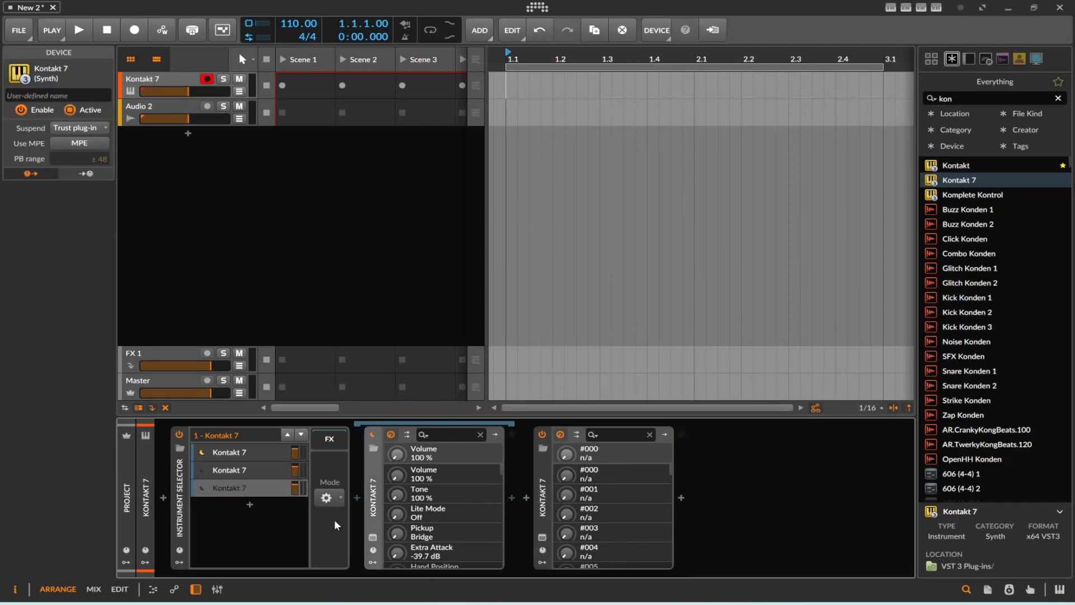
{"action": "left_click_drag", "start_coordinate": [542, 512], "coordinate": [261, 537]}
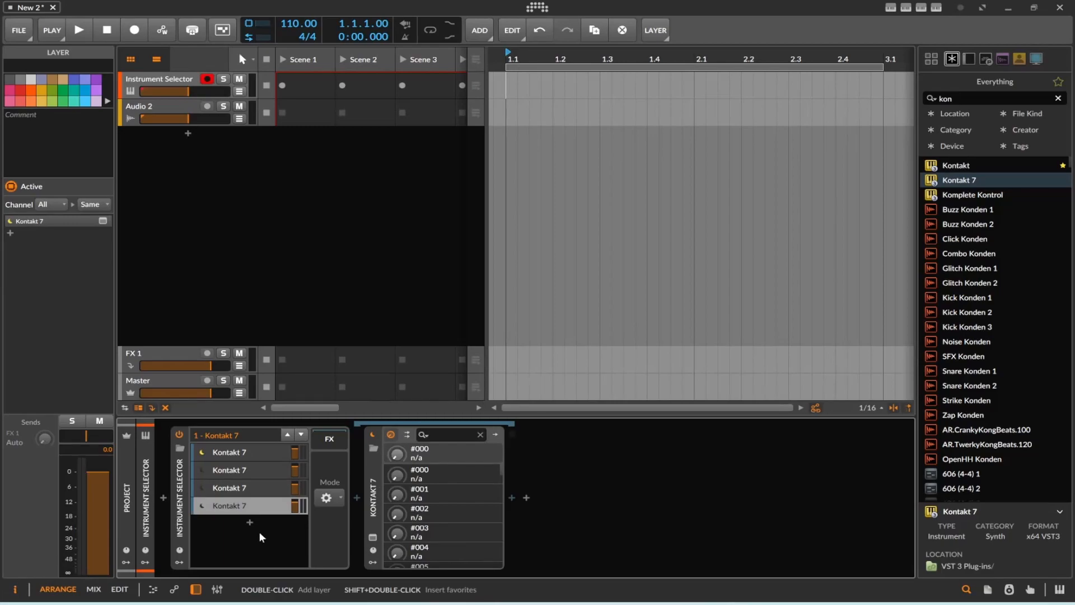
Search the browser for "amp" and add an Amp device after Kontakt 7 in the Instrument Selector's second layer.
{"action": "left_click", "coordinate": [302, 435]}
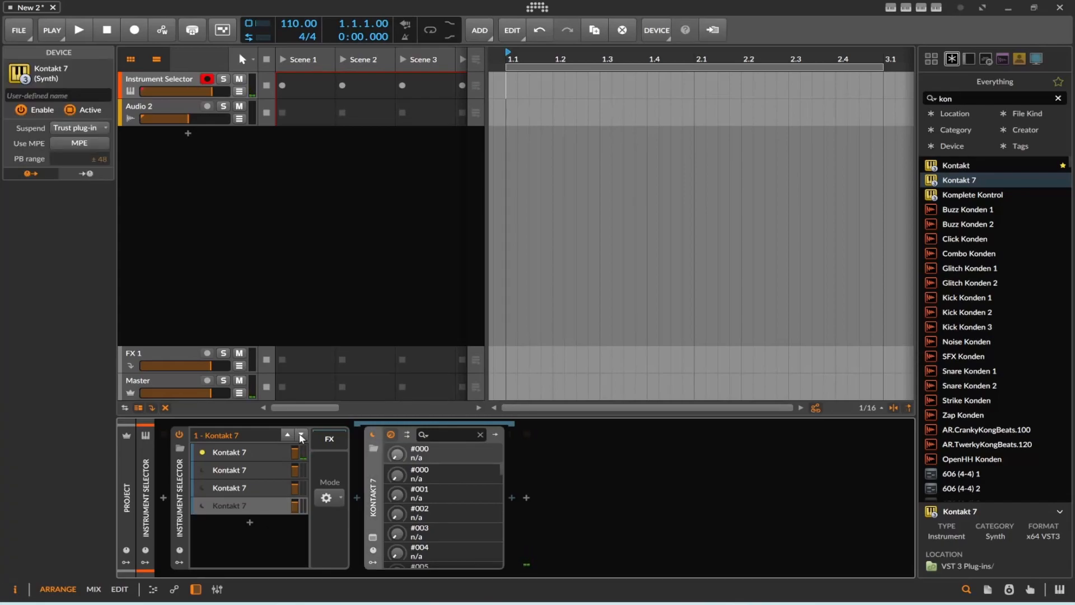
{"action": "left_click_drag", "start_coordinate": [967, 99], "coordinate": [882, 95]}
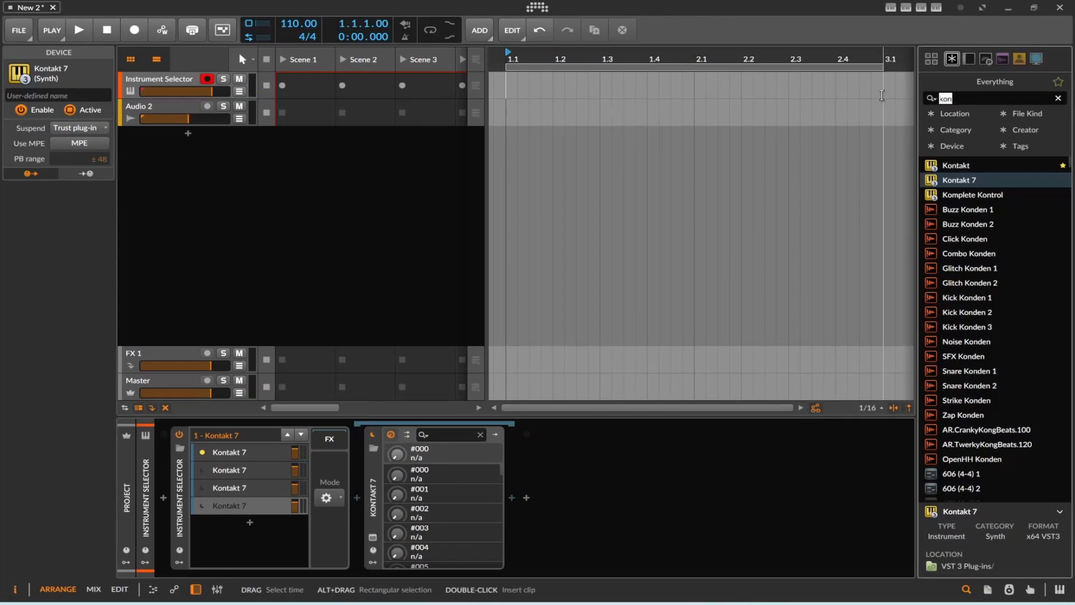
{"action": "type", "text": "amp"}
{"action": "left_click", "coordinate": [301, 435]}
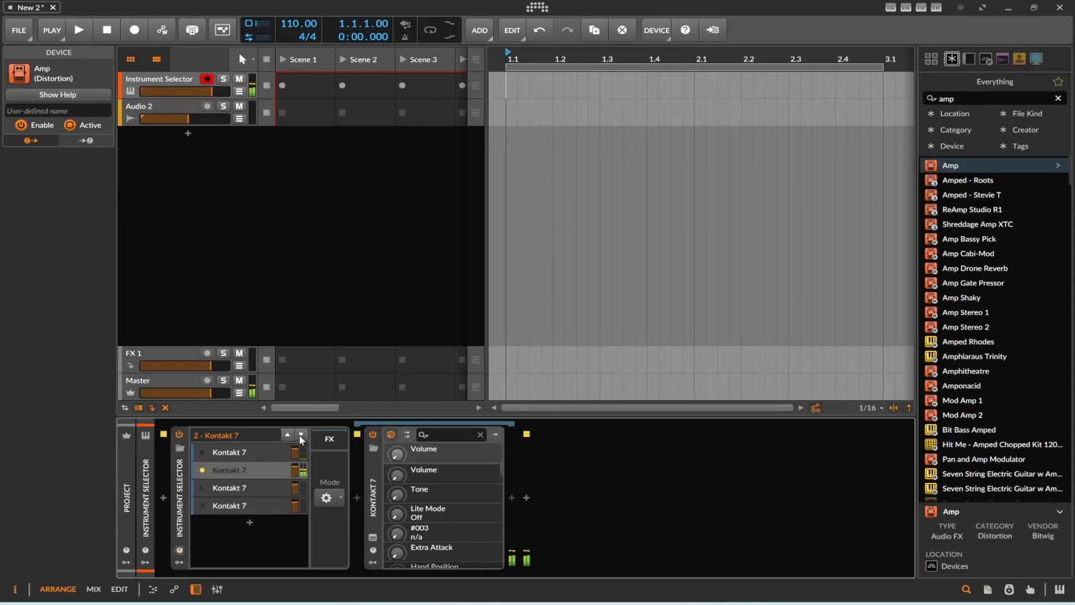
{"action": "left_click_drag", "start_coordinate": [950, 165], "coordinate": [510, 511]}
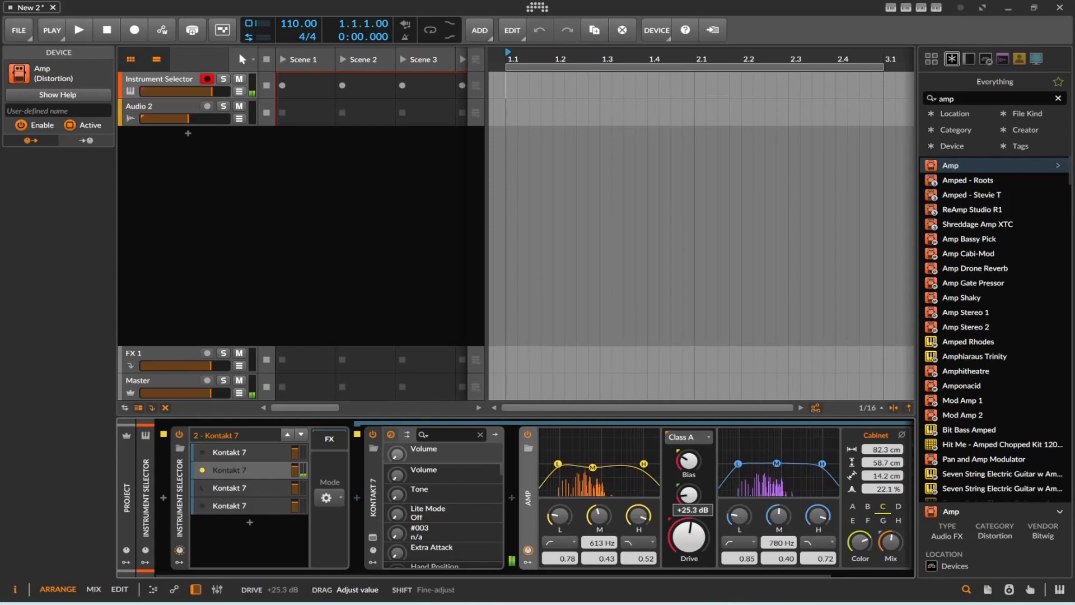
Step through the remaining layers back to the first one and set the Instrument Selector's mode to CC.
{"action": "left_click", "coordinate": [253, 490]}
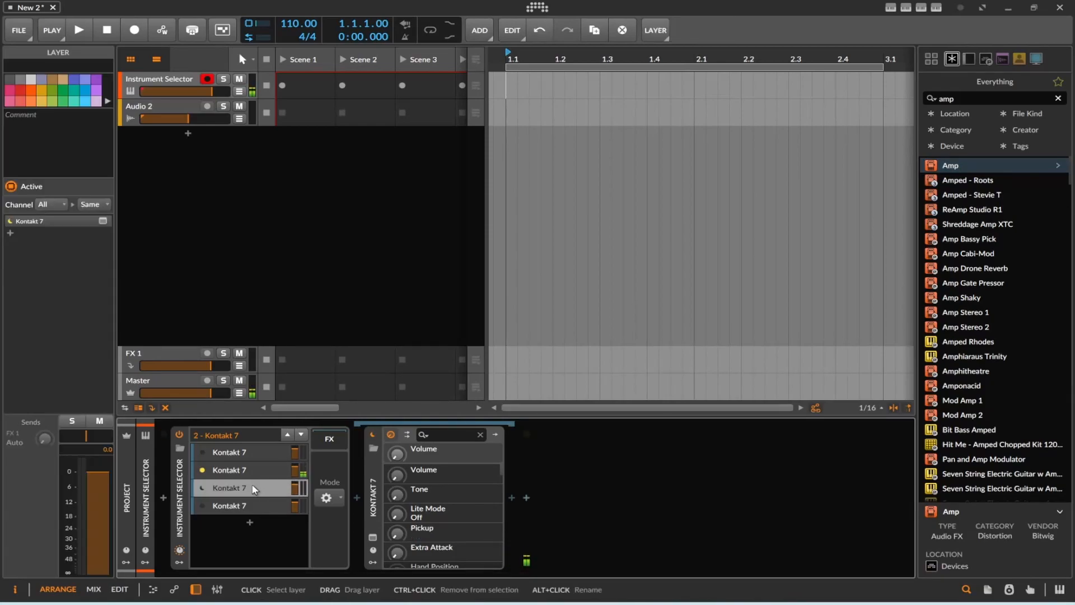
{"action": "left_click", "coordinate": [301, 434]}
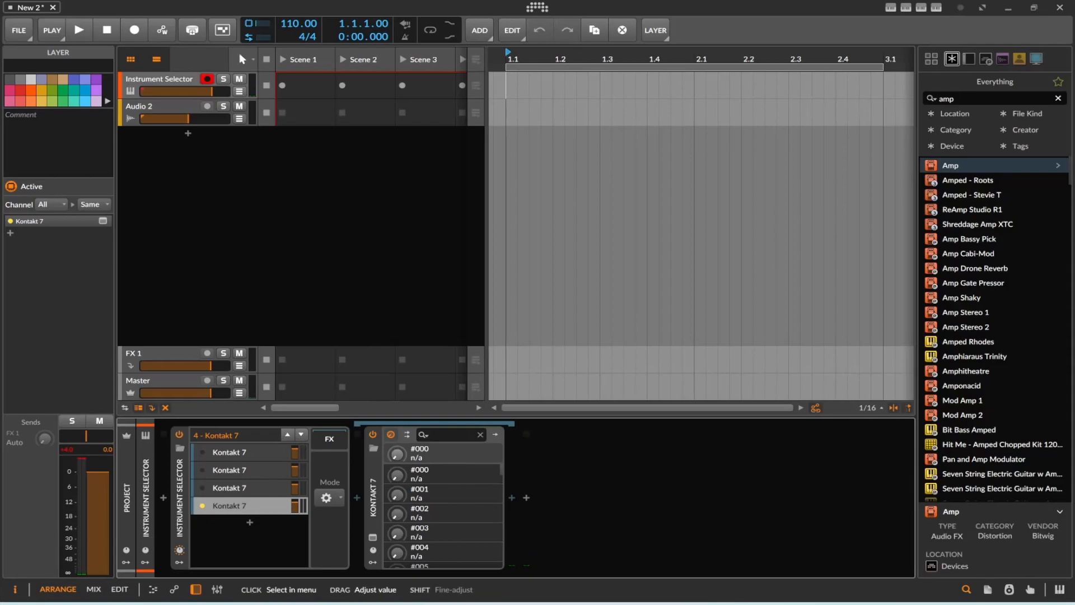
{"action": "left_click", "coordinate": [287, 434]}
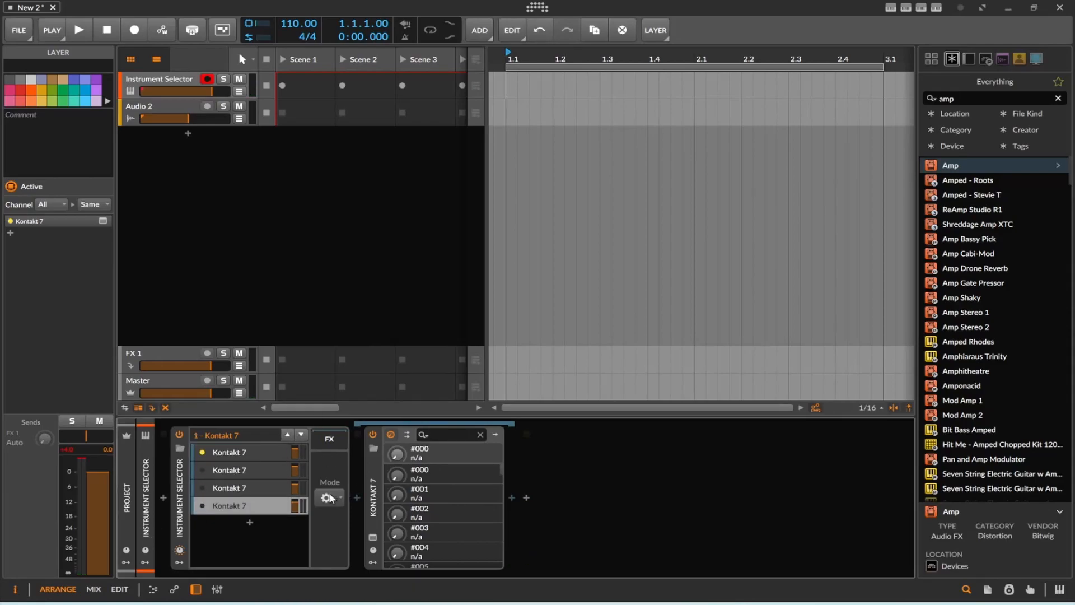
{"action": "left_click", "coordinate": [327, 497]}
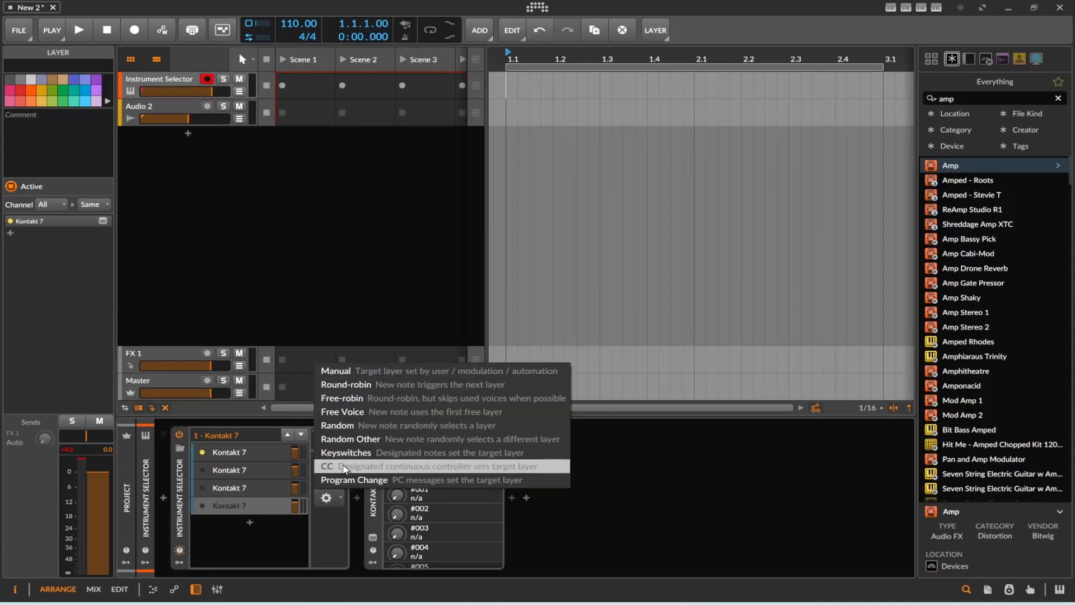
{"action": "left_click", "coordinate": [344, 467]}
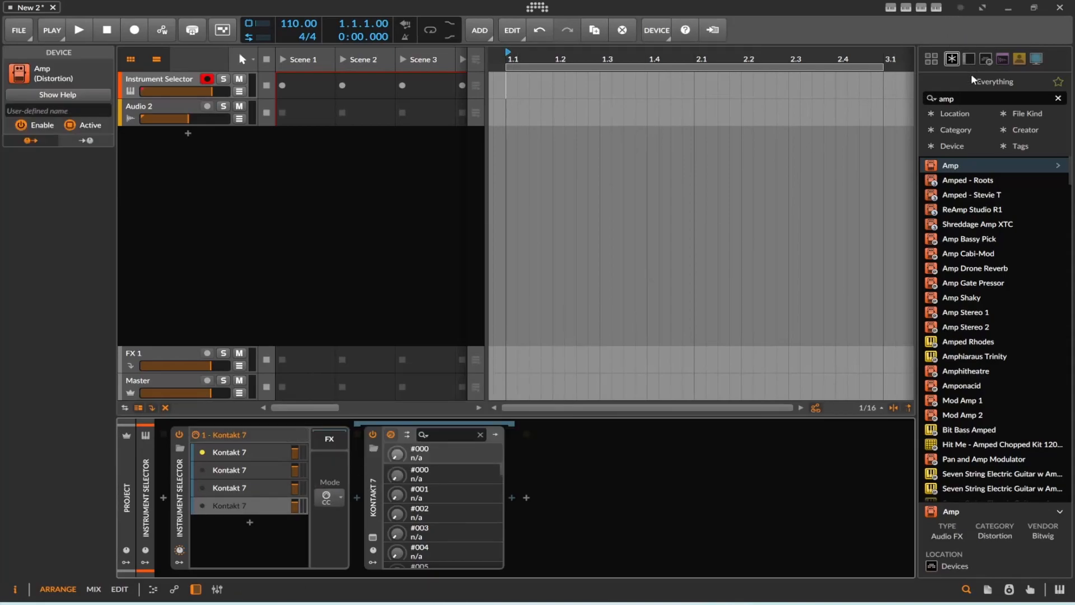
Search the browser for "note", insert a Note Grid before the Instrument Selector and open its grid editor.
{"action": "left_click_drag", "start_coordinate": [968, 98], "coordinate": [812, 106]}
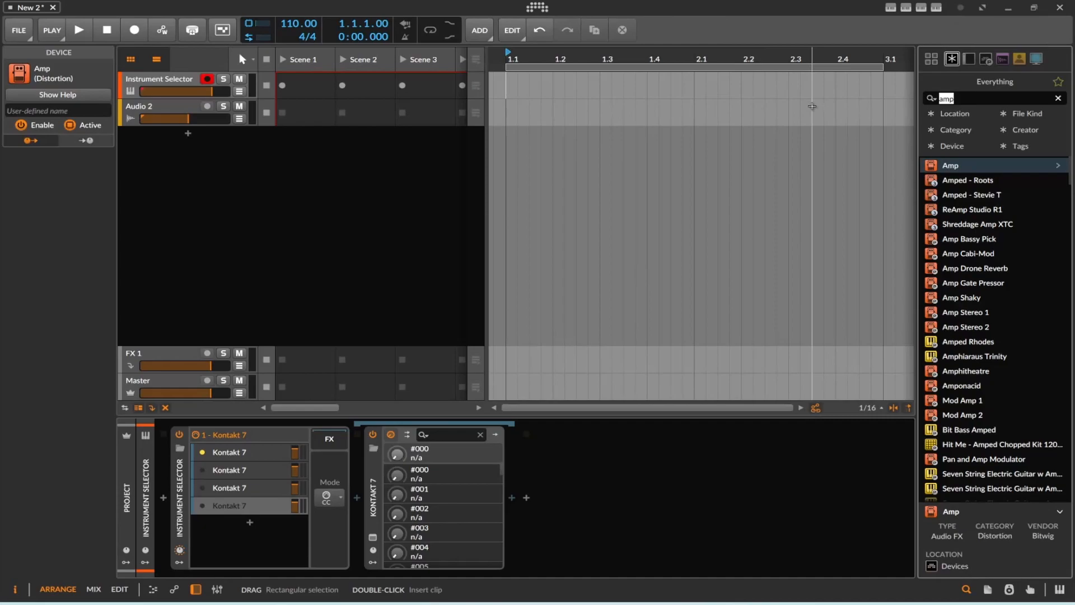
{"action": "type", "text": "note"}
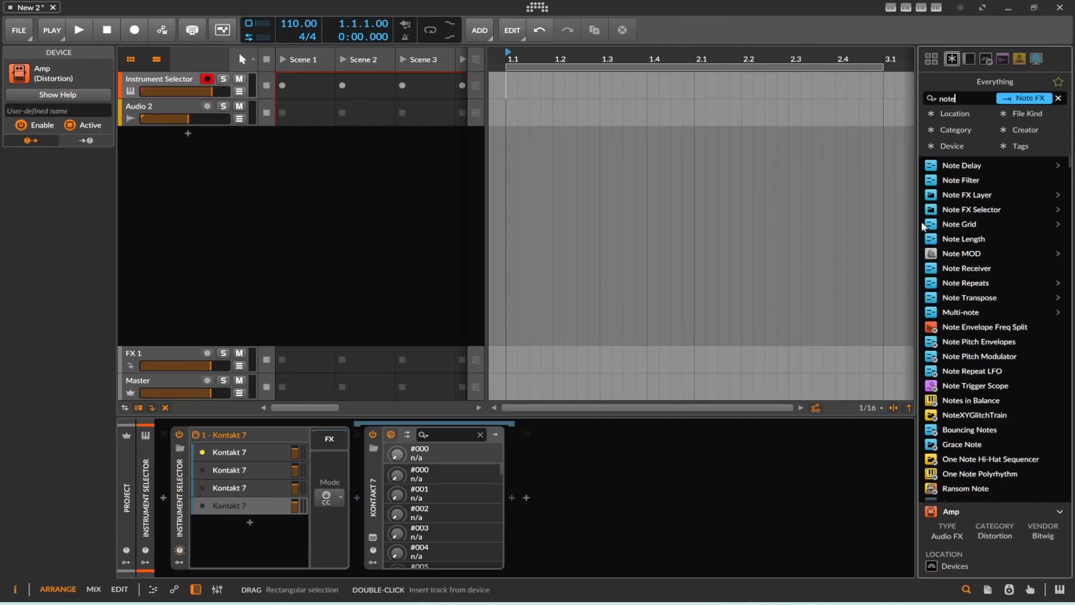
{"action": "left_click_drag", "start_coordinate": [959, 224], "coordinate": [230, 439]}
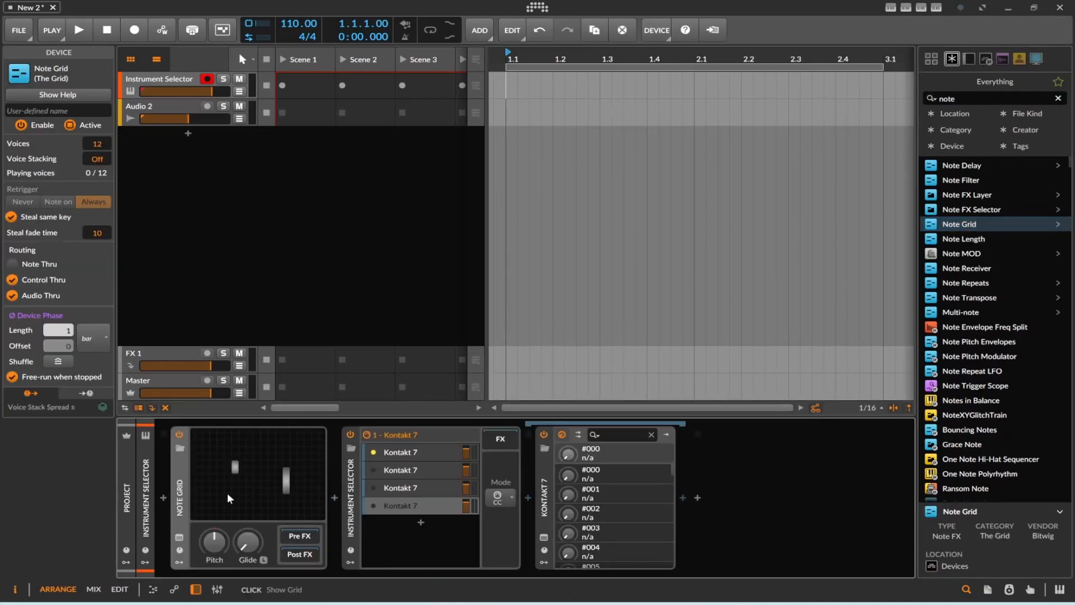
{"action": "left_click", "coordinate": [229, 495]}
Show the Note Grid's modulator slots and add a Keytrack+ modulator to the first one.
{"action": "left_click", "coordinate": [180, 562]}
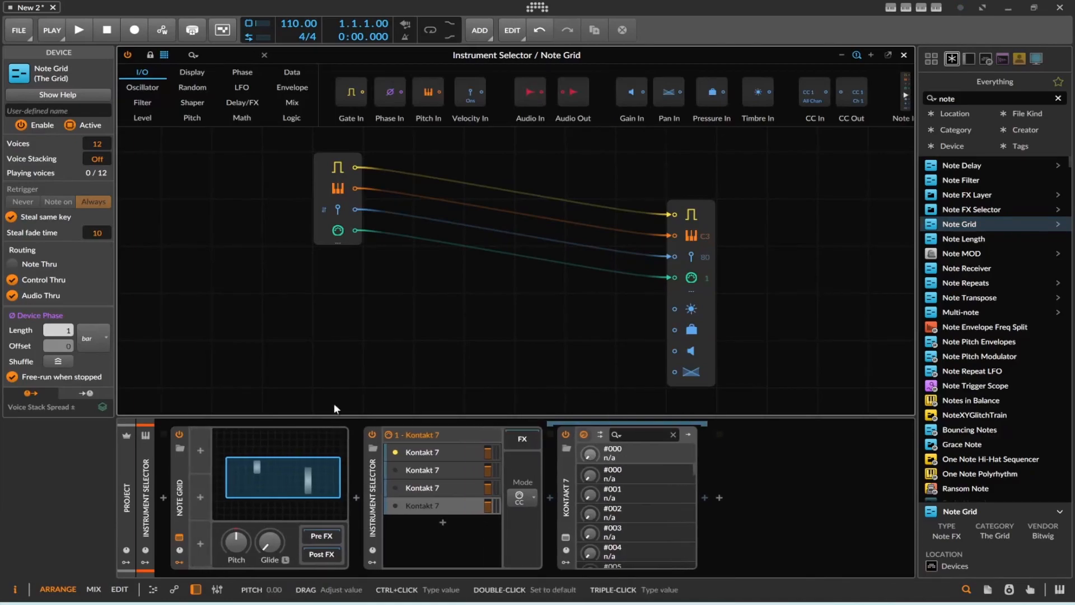
{"action": "left_click", "coordinate": [204, 451]}
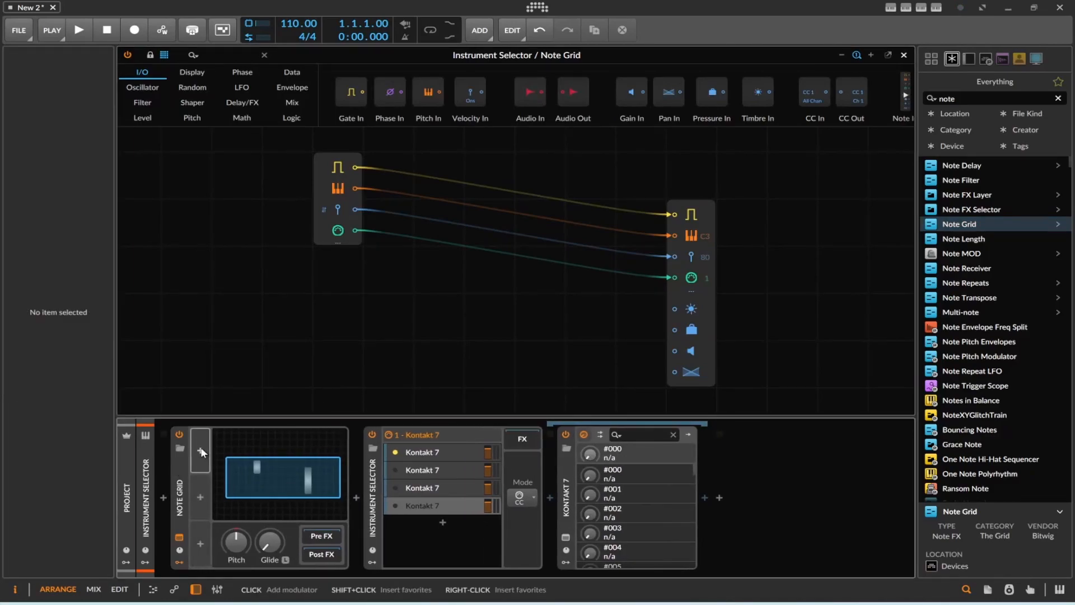
{"action": "left_click", "coordinate": [200, 447]}
{"action": "type", "text": "key"}
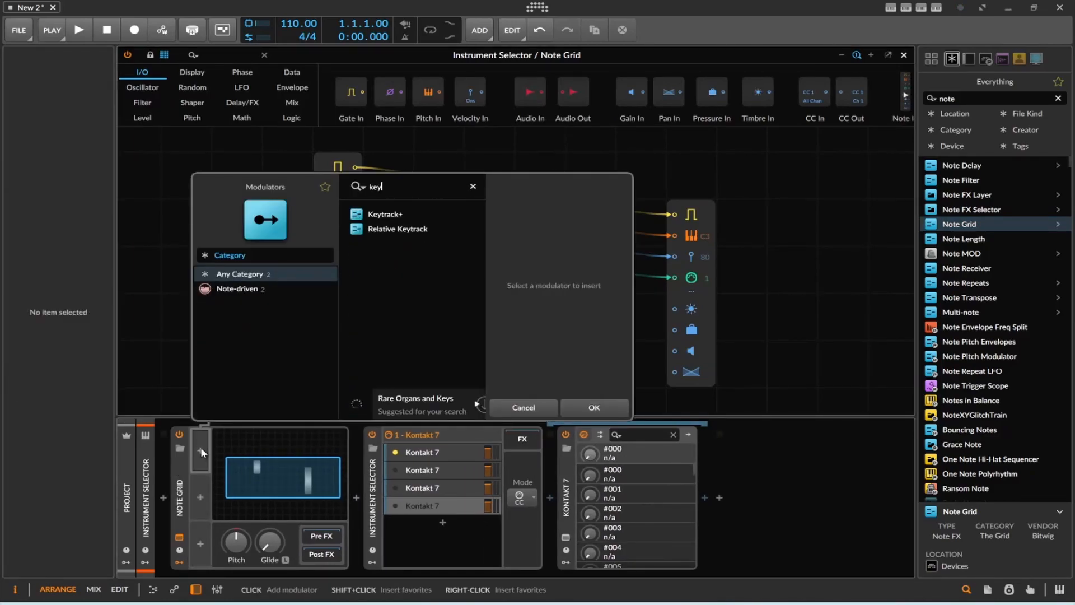
{"action": "double_click", "coordinate": [392, 214]}
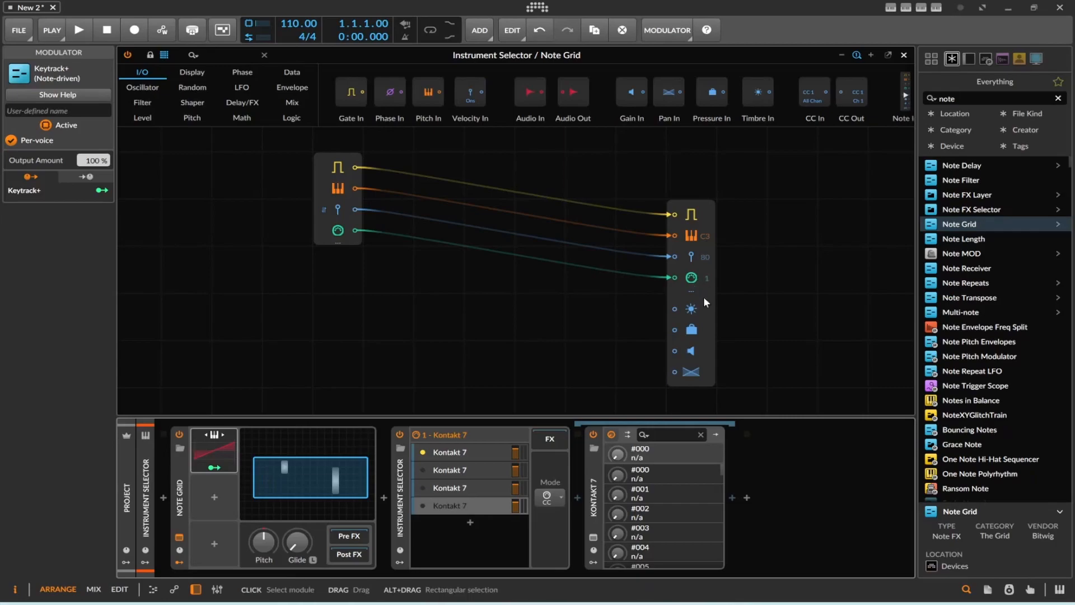
Add a CC Out module and a Value module to the Note Grid and connect Value's output to CC Out.
{"action": "scroll", "coordinate": [436, 118], "scroll_direction": "down", "scroll_amount": 2}
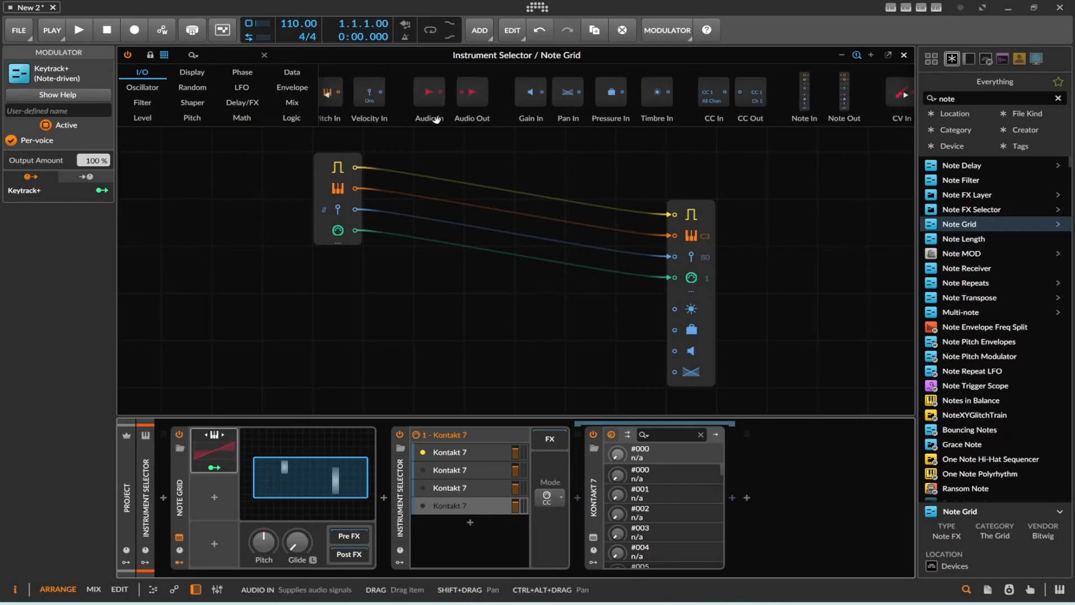
{"action": "scroll", "coordinate": [436, 119], "scroll_direction": "down", "scroll_amount": 1}
{"action": "left_click_drag", "start_coordinate": [696, 99], "coordinate": [501, 383]}
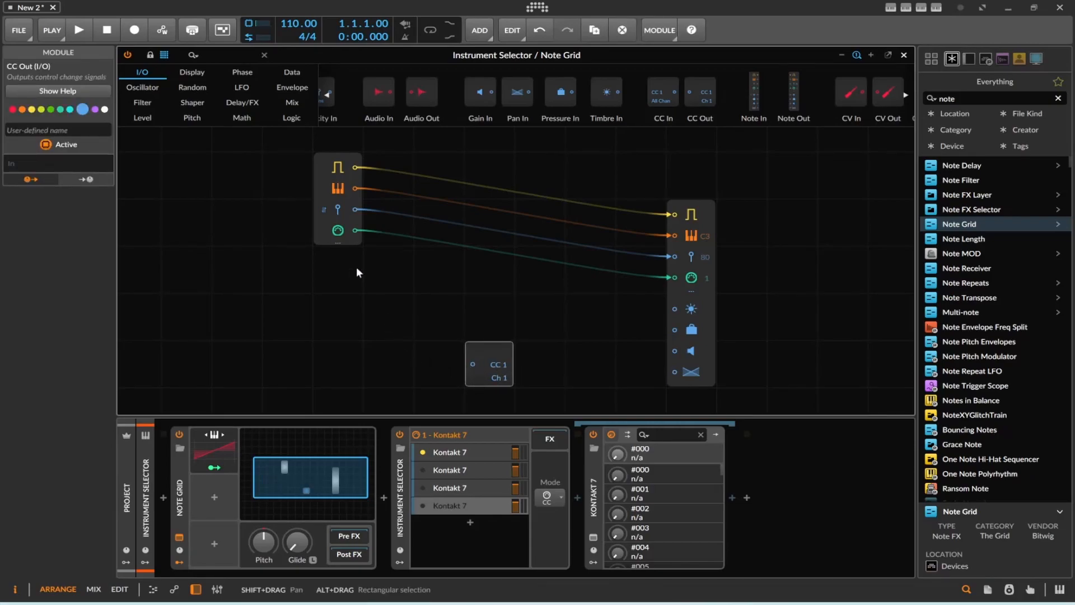
{"action": "left_click", "coordinate": [147, 113]}
{"action": "left_click_drag", "start_coordinate": [355, 115], "coordinate": [383, 372]}
{"action": "left_click_drag", "start_coordinate": [451, 362], "coordinate": [473, 364]}
Map the Keytrack+ modulator to the Value module's knob with an amount of 0.964.
{"action": "left_click", "coordinate": [220, 465]}
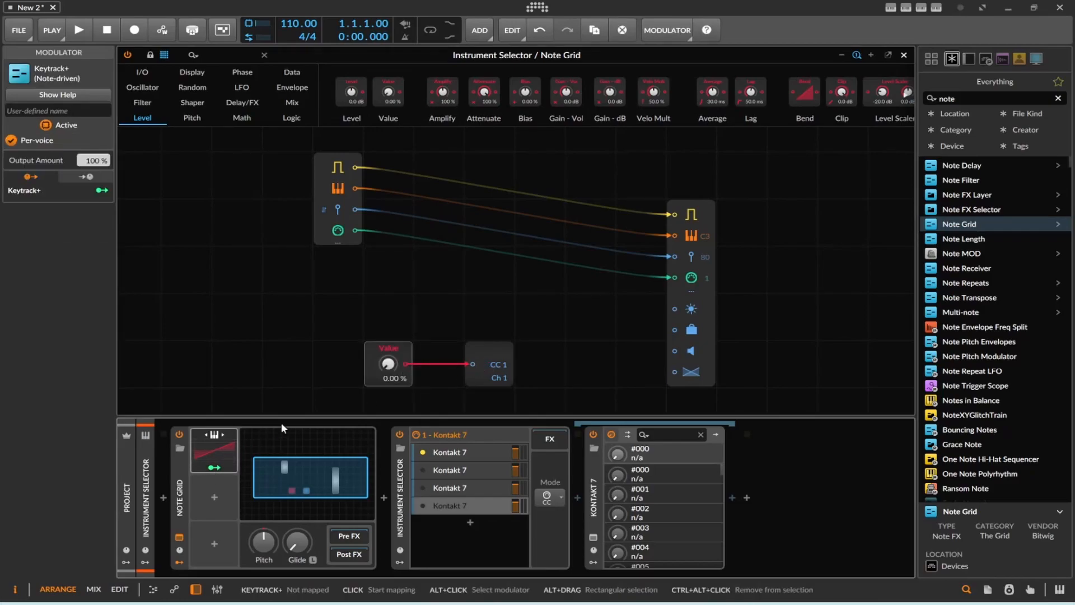
{"action": "left_click_drag", "start_coordinate": [387, 364], "coordinate": [294, 452]}
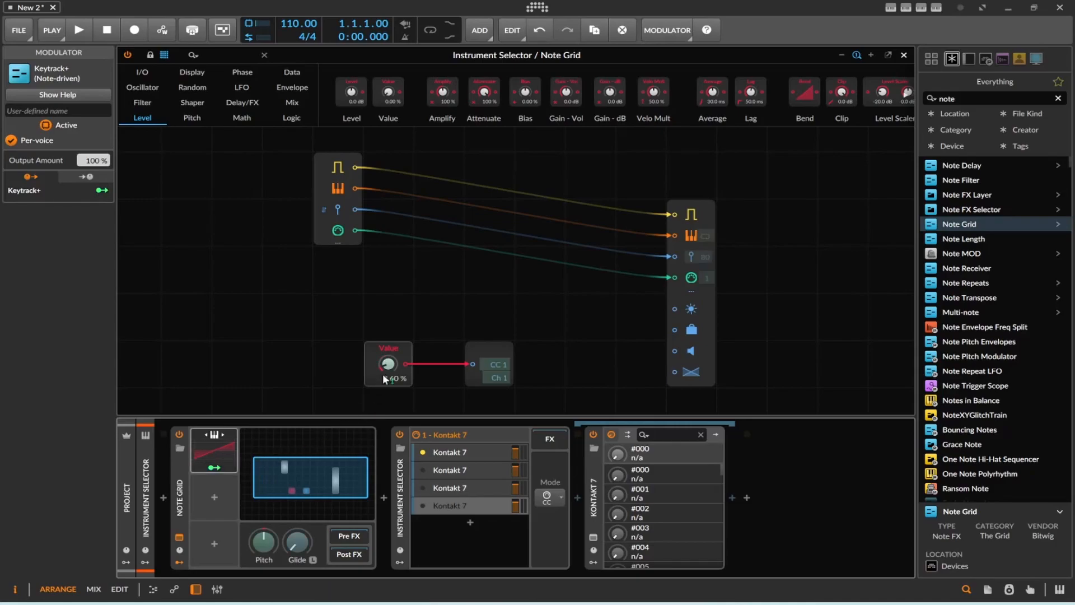
{"action": "left_click_drag", "start_coordinate": [388, 367], "coordinate": [381, 269]}
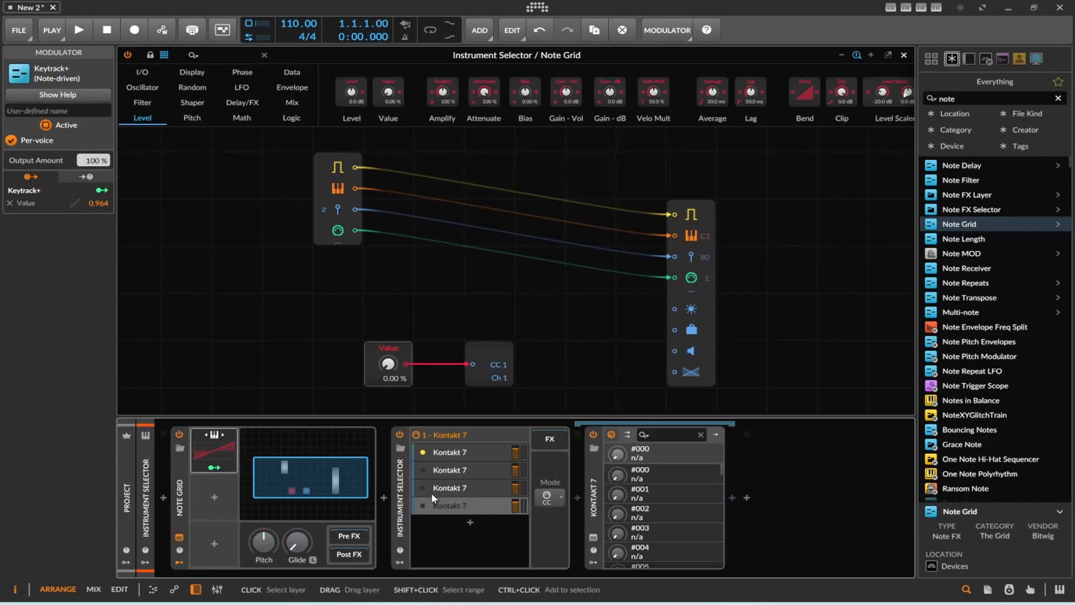
Review the Instrument Selector's mode options, keeping CC, and inspect the device's channel and CC settings.
{"action": "left_click", "coordinate": [551, 498]}
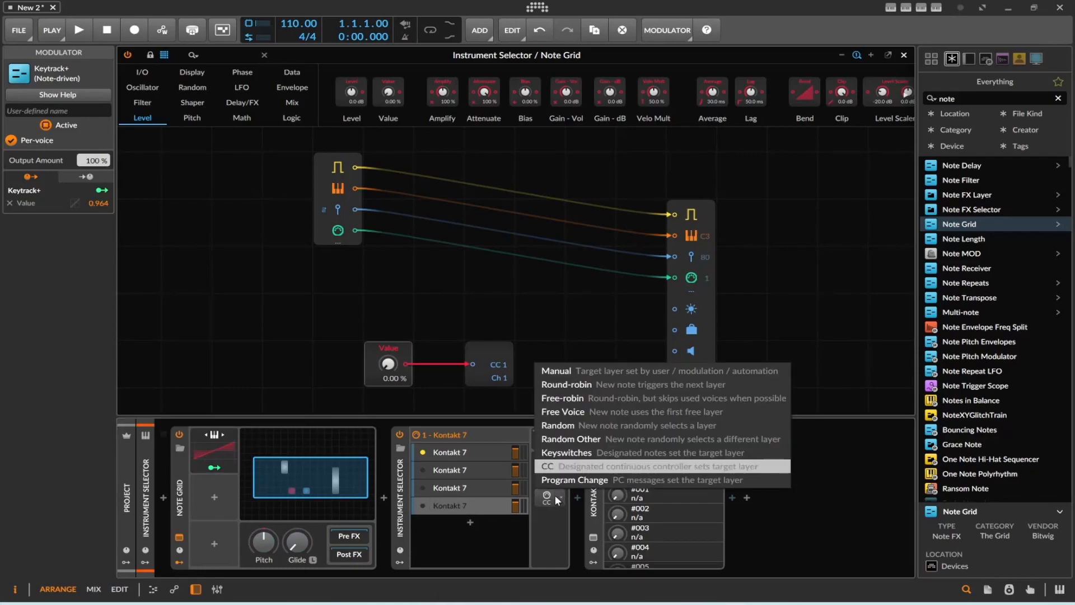
{"action": "left_click", "coordinate": [558, 499]}
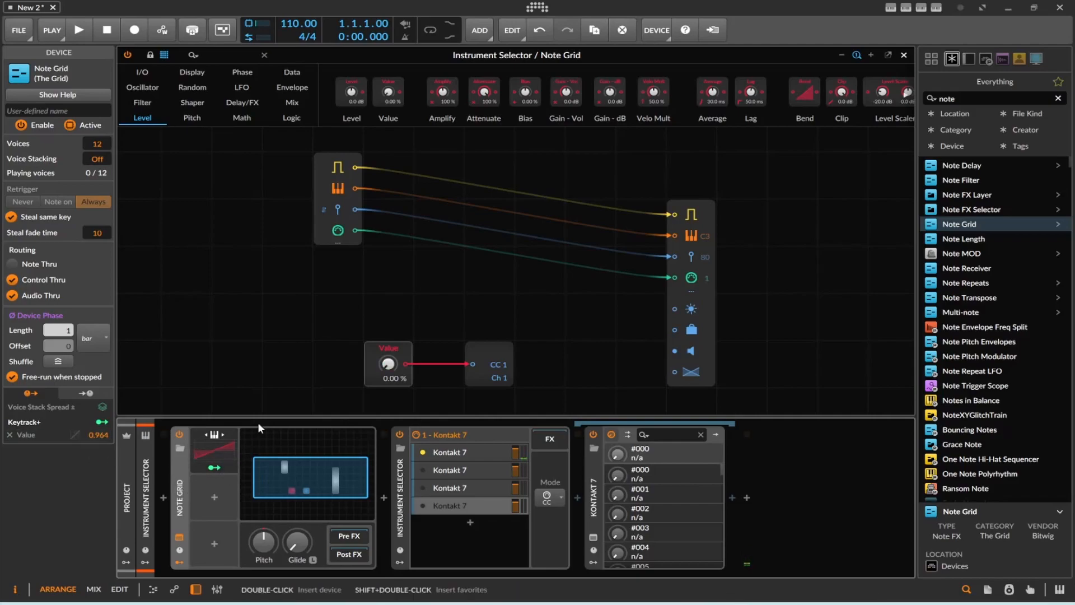
{"action": "left_click", "coordinate": [400, 492]}
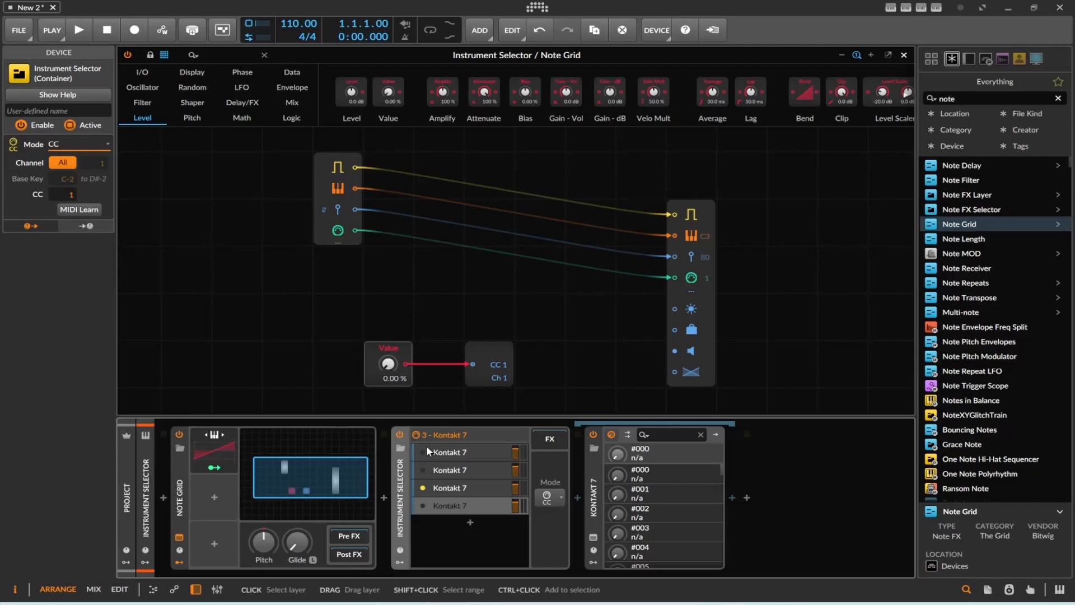
Reshape the Keytrack+ curve with a lower point at C1 and -66.7 %, a higher point above the middle, and the upper end at 100 %.
{"action": "left_click", "coordinate": [467, 473]}
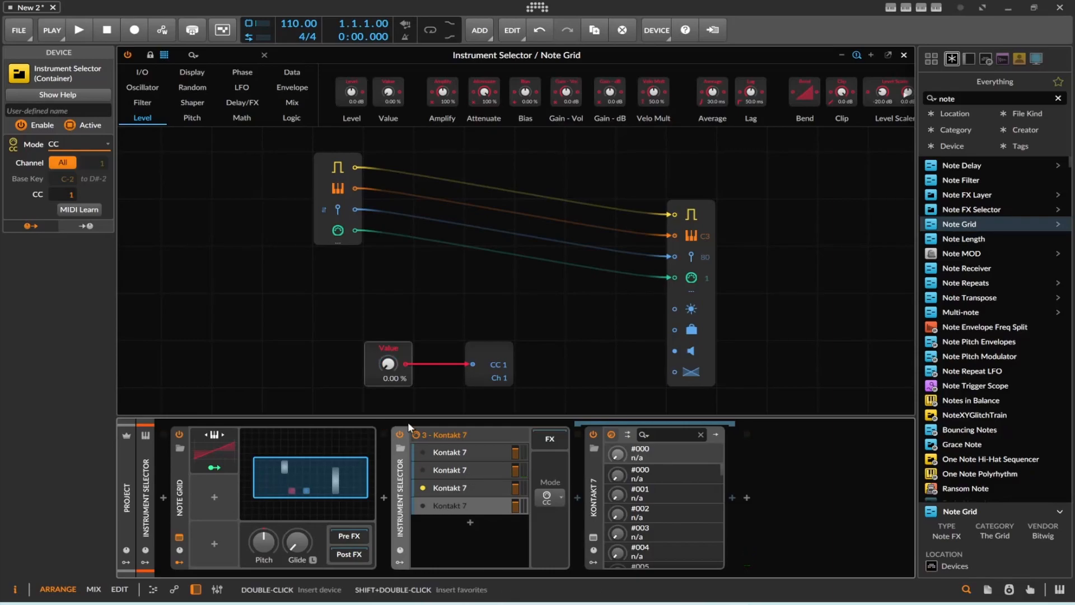
{"action": "left_click", "coordinate": [217, 454]}
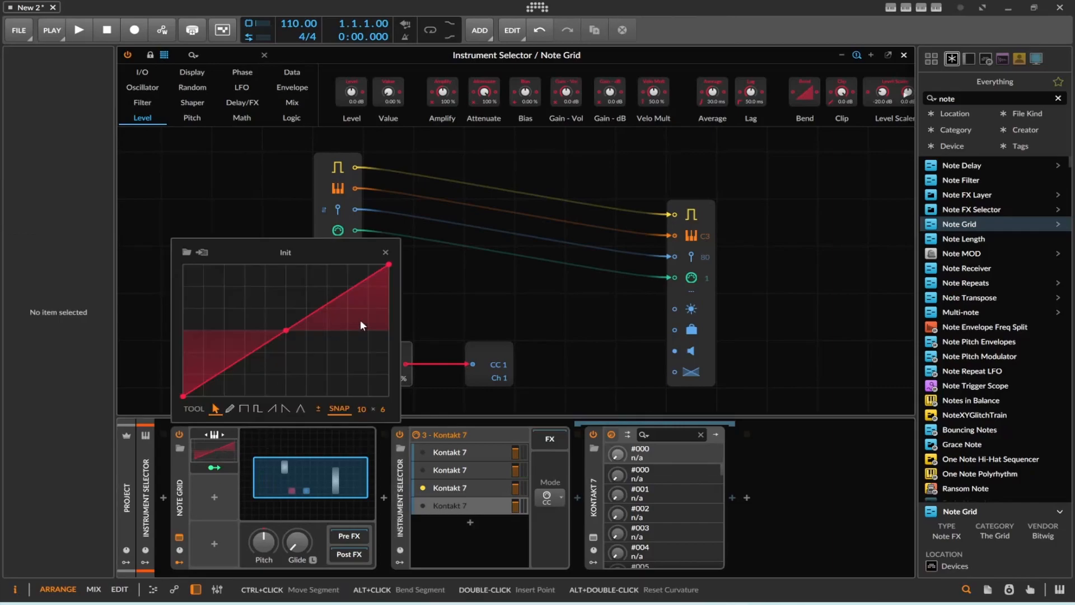
{"action": "left_click_drag", "start_coordinate": [183, 396], "coordinate": [244, 374]}
{"action": "mouse_move", "coordinate": [335, 304]}
{"action": "left_mouse_down"}
{"action": "mouse_move", "coordinate": [338, 286]}
{"action": "mouse_move", "coordinate": [328, 286]}
{"action": "left_mouse_up"}
{"action": "left_click_drag", "start_coordinate": [389, 264], "coordinate": [357, 276]}
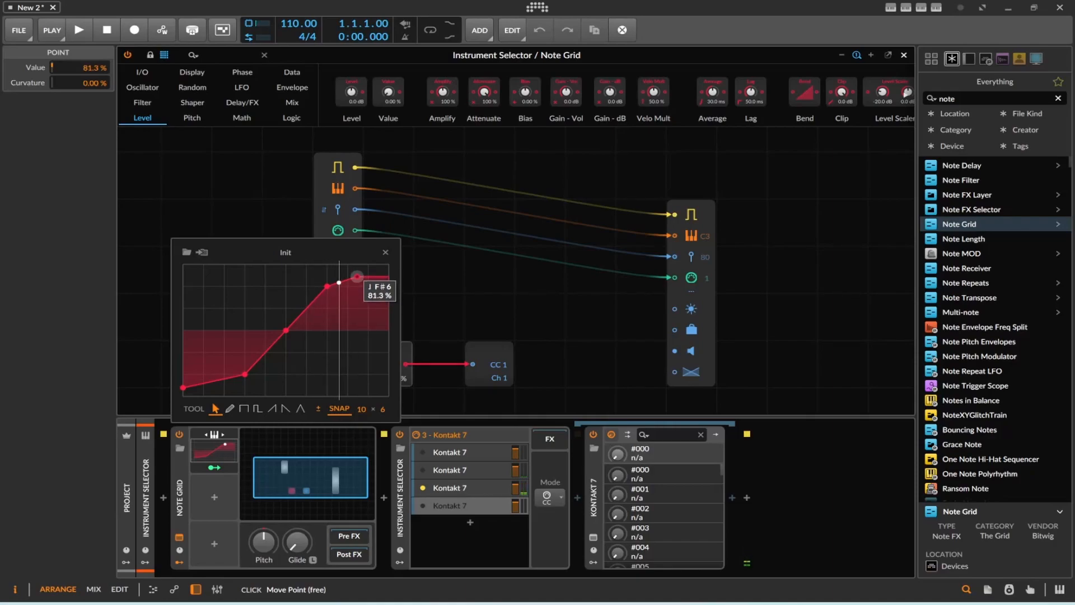
{"action": "left_click_drag", "start_coordinate": [356, 276], "coordinate": [355, 271]}
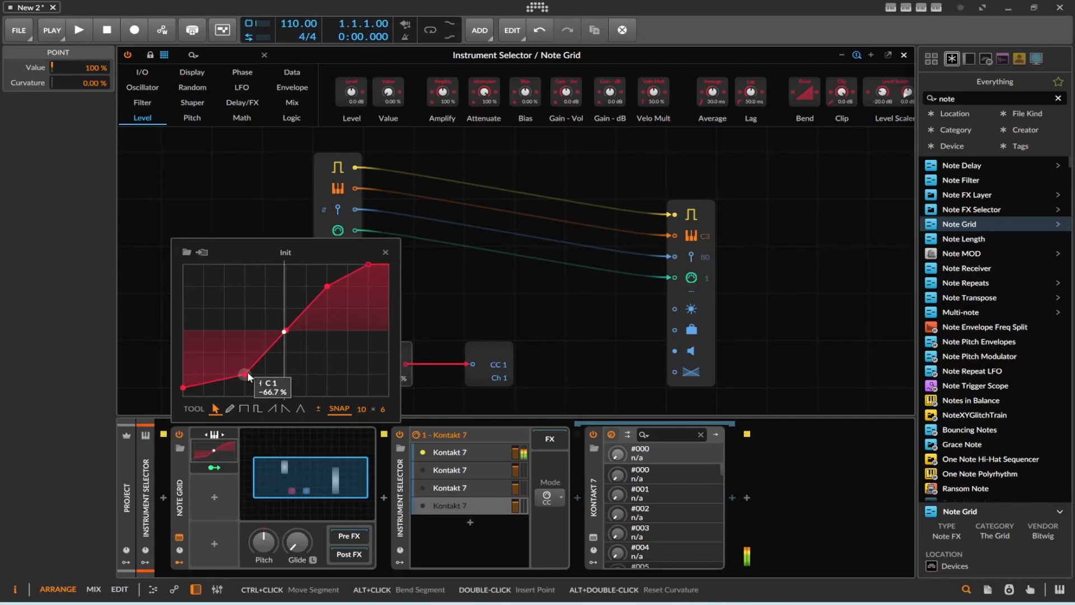
{"action": "mouse_move", "coordinate": [247, 373]}
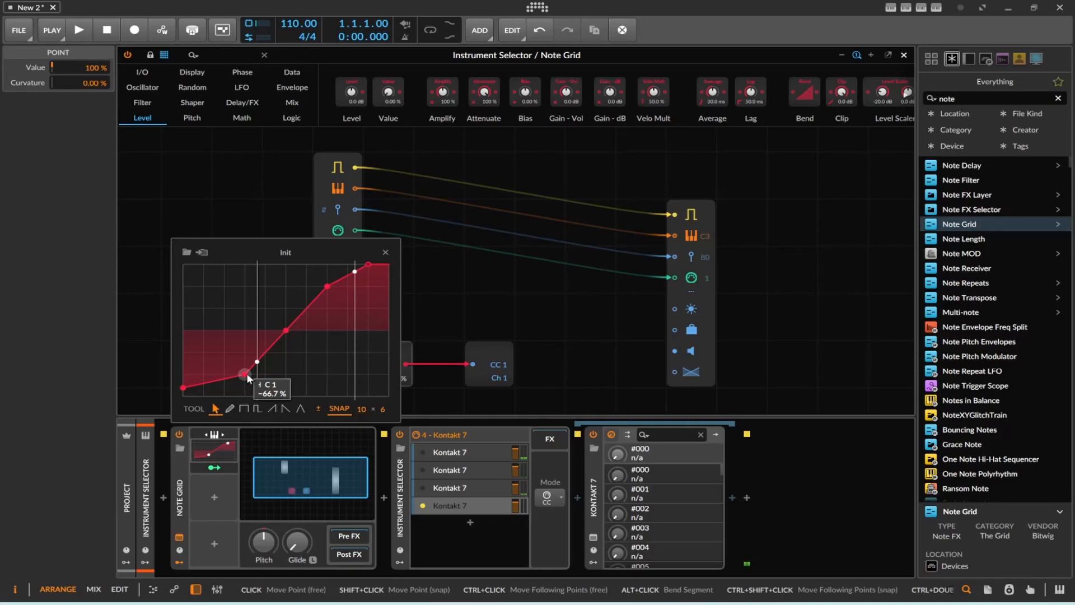
Insert a Note Transpose device before Kontakt 7 in the fourth layer and set its octave shift to -2.
{"action": "left_click", "coordinate": [454, 507]}
{"action": "left_click", "coordinate": [954, 99]}
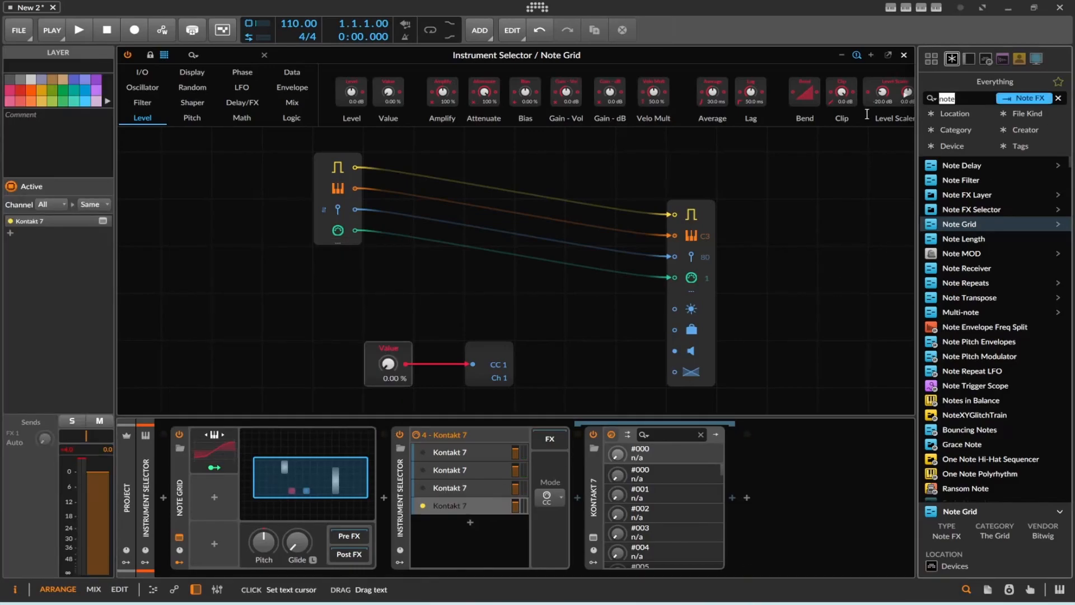
{"action": "left_click_drag", "start_coordinate": [969, 297], "coordinate": [595, 514]}
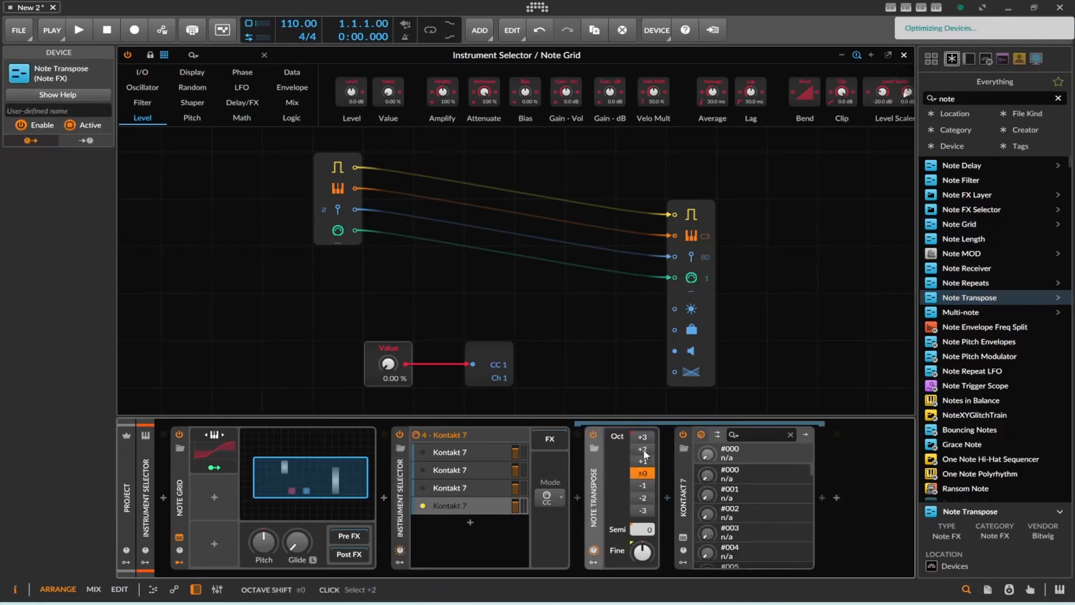
{"action": "left_click", "coordinate": [643, 497]}
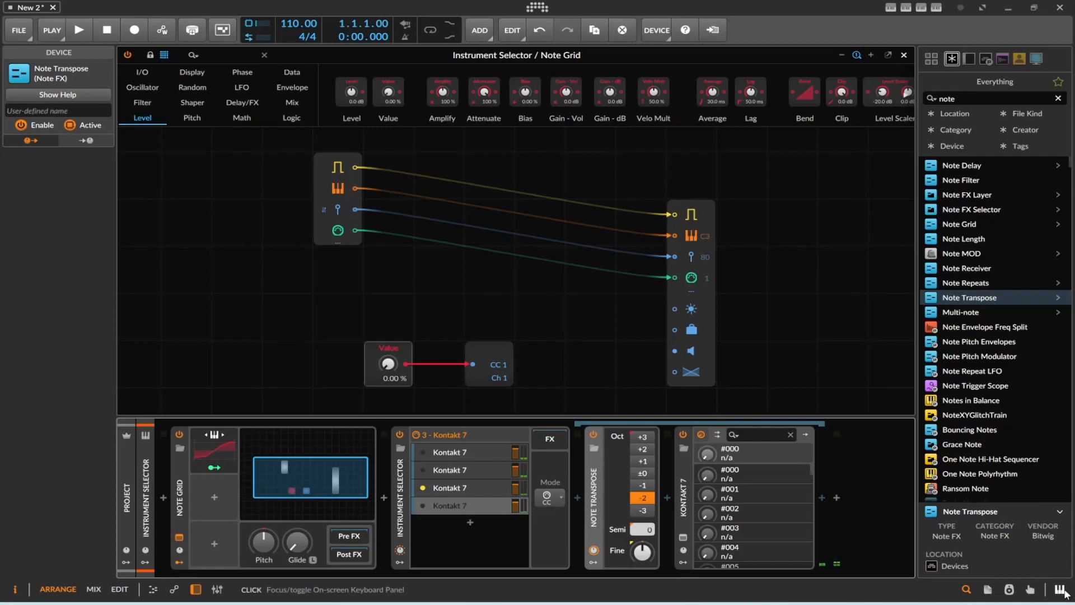
Show the on-screen keyboard with the Octaves (ISO) layout and shift its range up one octave.
{"action": "left_click", "coordinate": [1059, 589]}
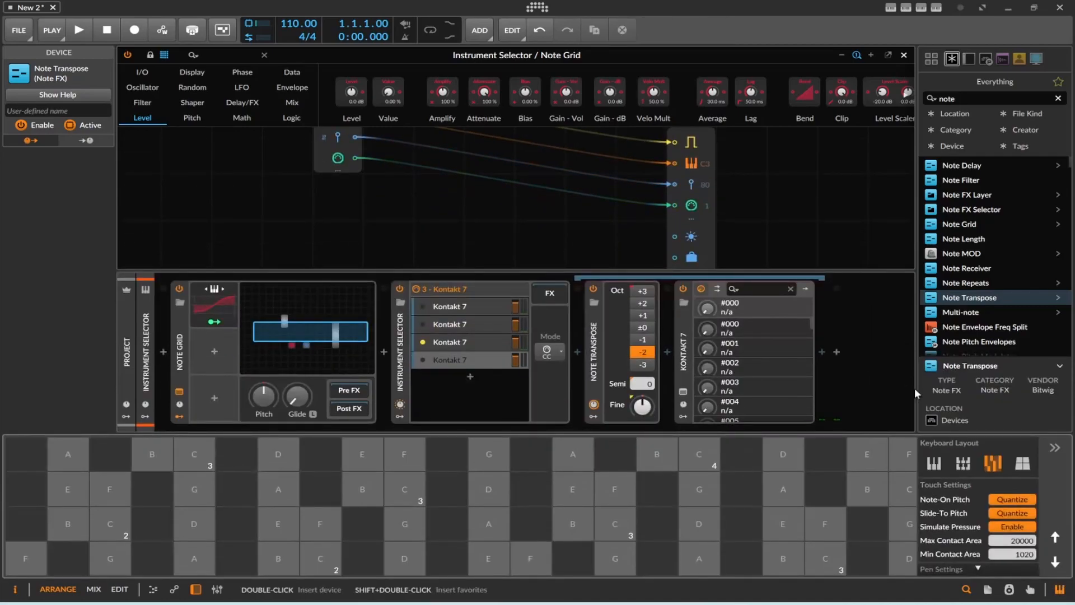
{"action": "left_click", "coordinate": [1023, 463]}
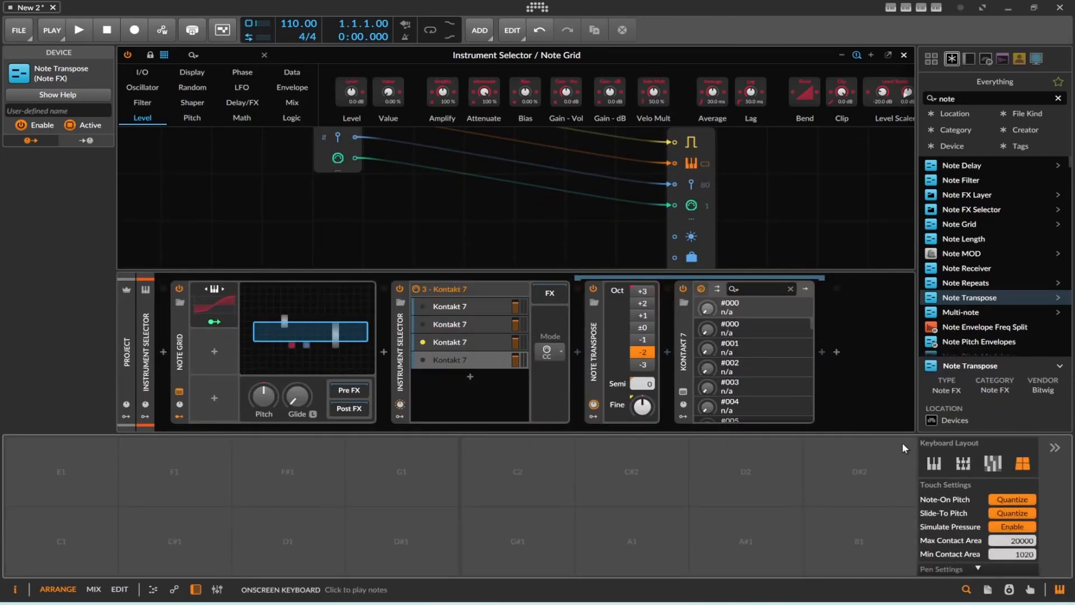
{"action": "left_click", "coordinate": [993, 463]}
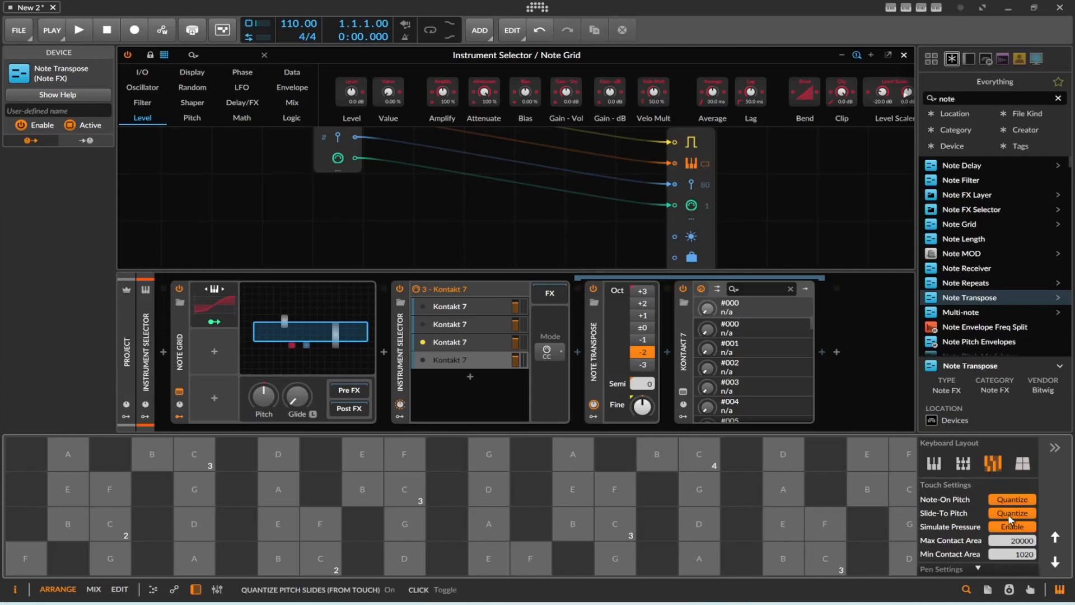
{"action": "left_click", "coordinate": [1022, 463]}
{"action": "left_click", "coordinate": [964, 465]}
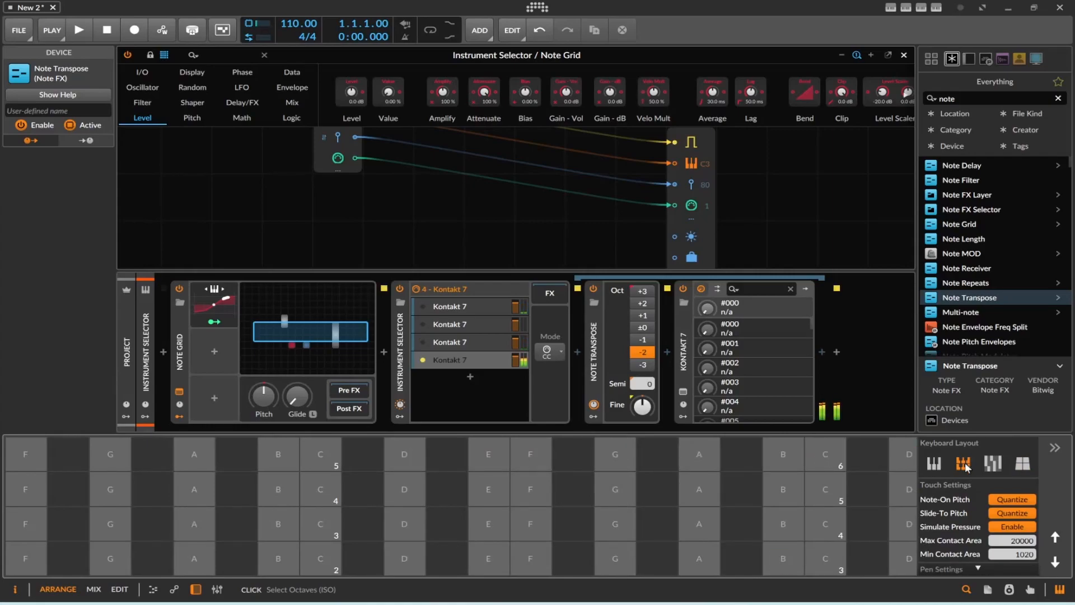
{"action": "left_click", "coordinate": [1056, 536]}
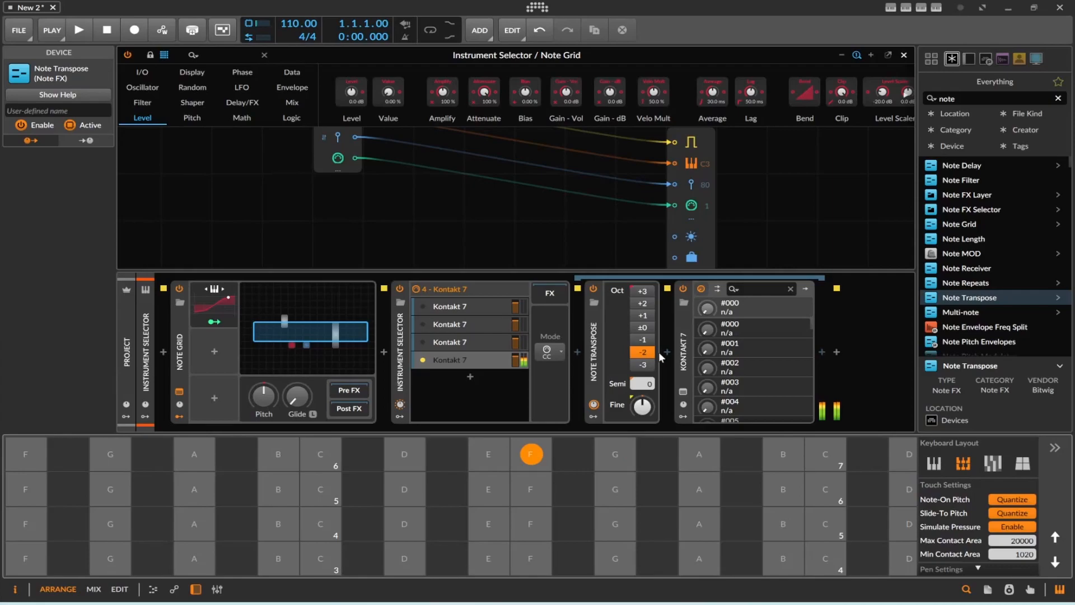
Examine the fourth layer's ETHERA EVI TRUE LEGATO instrument in Kontakt and audition the lowest and highest notes of its playable range.
{"action": "left_click", "coordinate": [465, 360]}
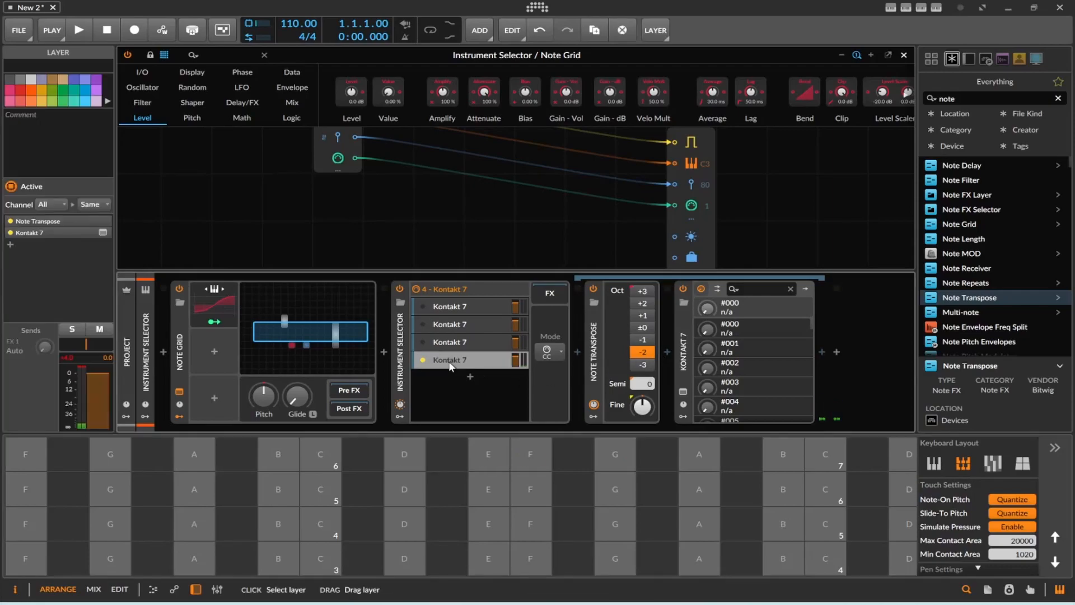
{"action": "left_click", "coordinate": [682, 394]}
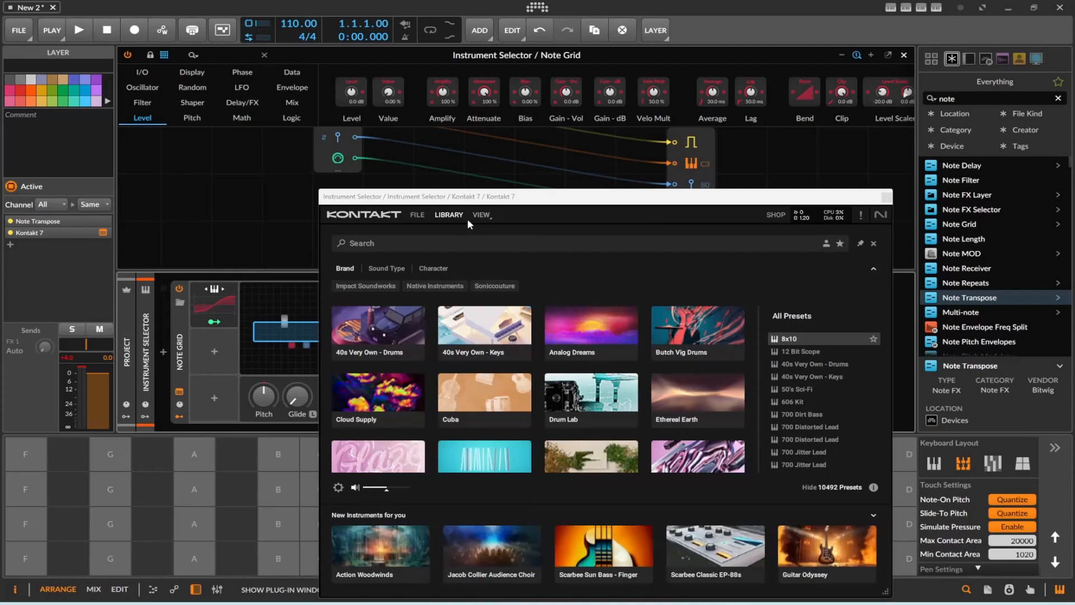
{"action": "left_click", "coordinate": [449, 214]}
{"action": "mouse_move", "coordinate": [519, 186]}
{"action": "left_mouse_down"}
{"action": "mouse_move", "coordinate": [312, 123]}
{"action": "mouse_move", "coordinate": [300, 131]}
{"action": "left_mouse_up"}
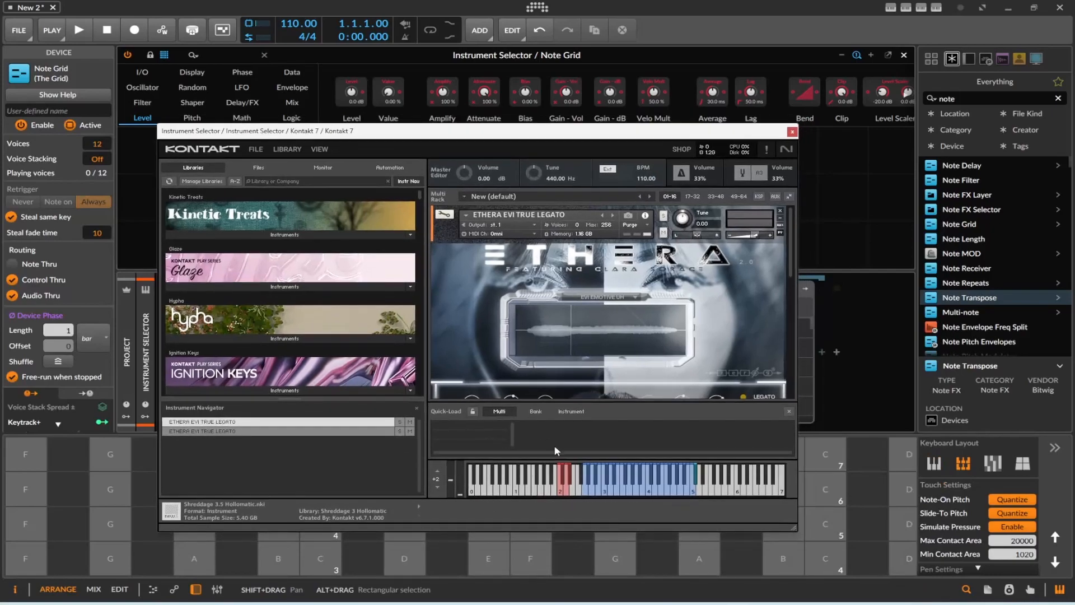
{"action": "left_click", "coordinate": [584, 493]}
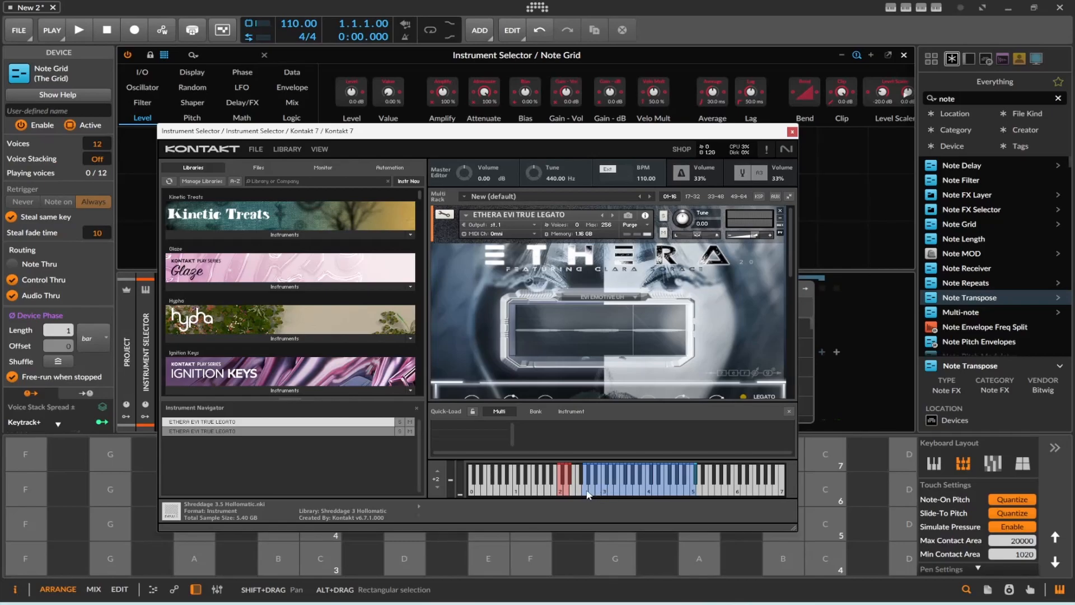
{"action": "left_click", "coordinate": [588, 495]}
{"action": "left_click", "coordinate": [689, 493]}
{"action": "left_click", "coordinate": [689, 493]}
{"action": "left_click", "coordinate": [683, 493]}
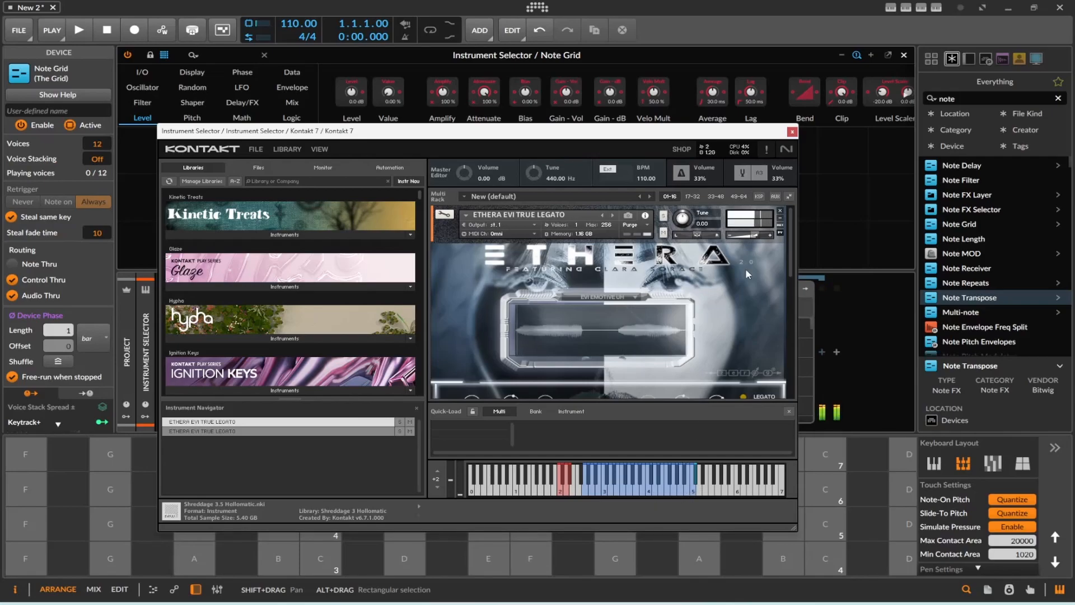
{"action": "left_click", "coordinate": [790, 132]}
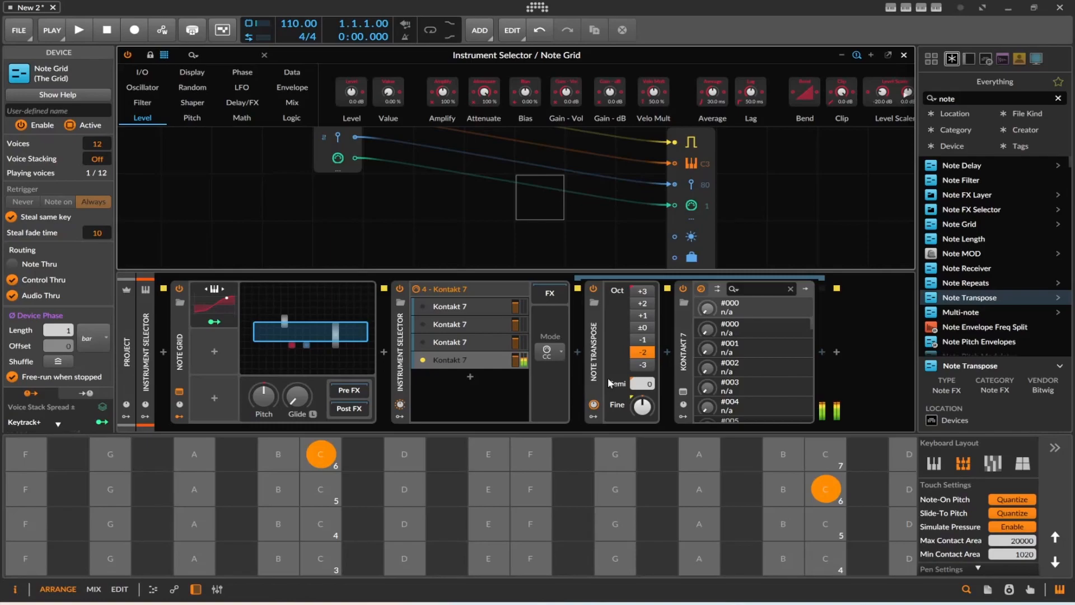
Try an octave shift of -3 on the fourth layer's Note Transpose, and settle on -1.
{"action": "left_click", "coordinate": [644, 365]}
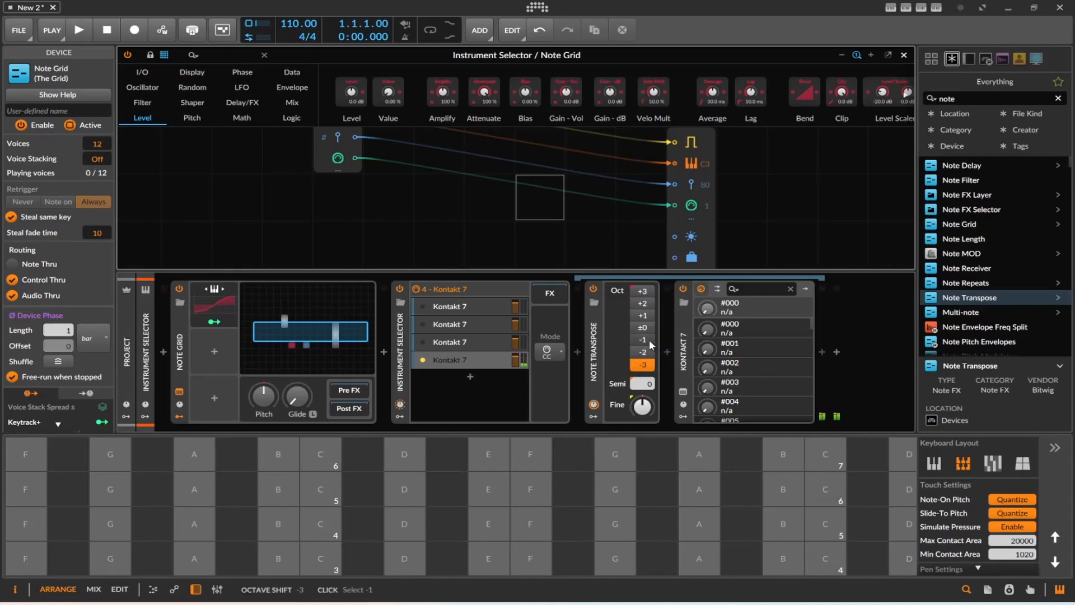
{"action": "left_click", "coordinate": [650, 343]}
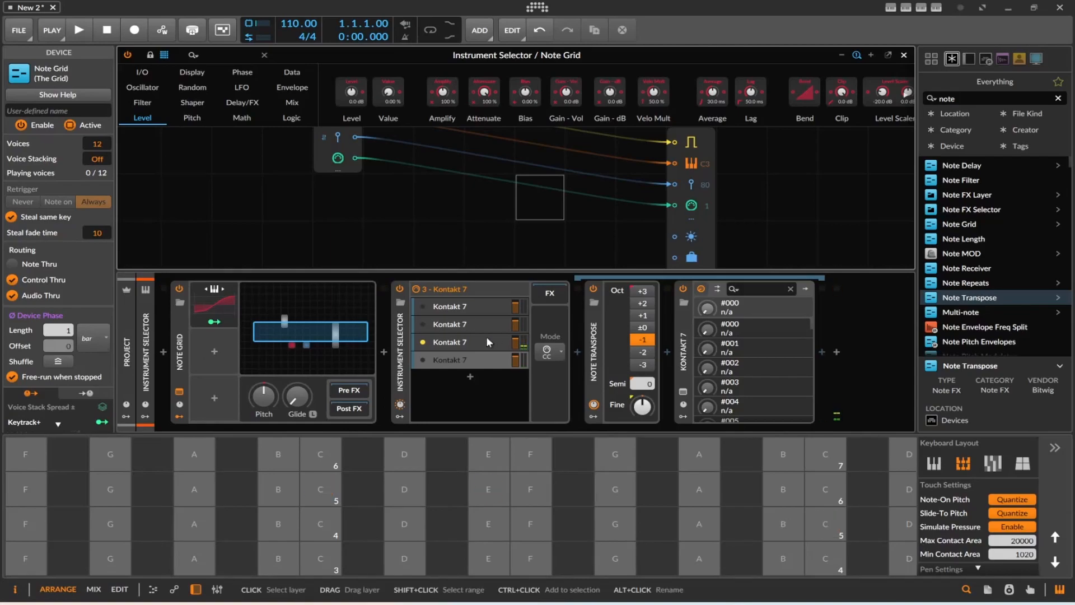
Load the Hydra 3.5 Choir Practice preset in the third layer's Kontakt 7 and close the plug-in window.
{"action": "left_click", "coordinate": [456, 342]}
{"action": "left_click", "coordinate": [595, 393]}
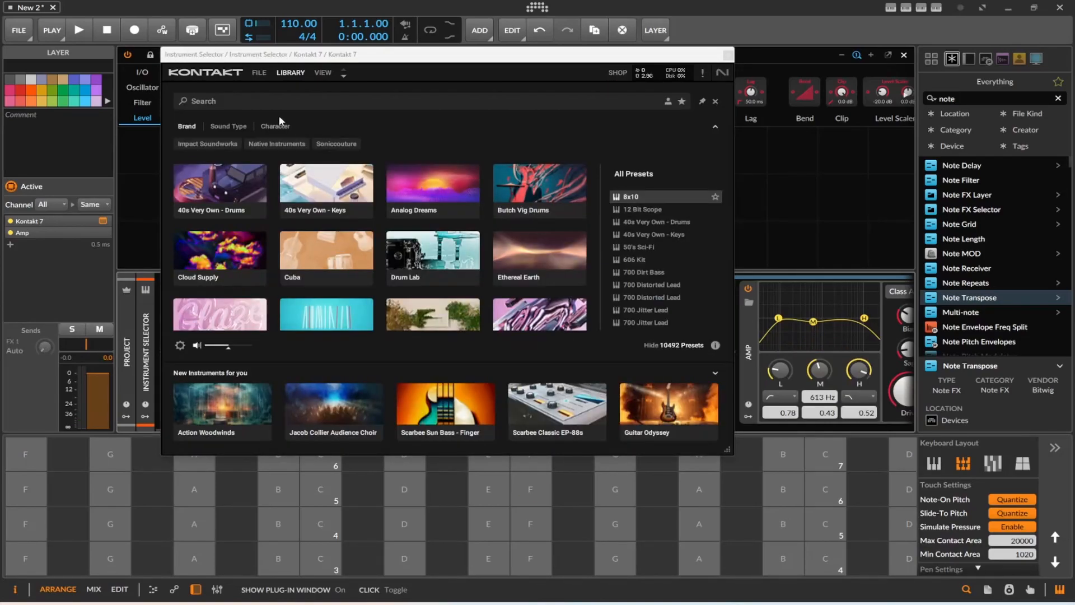
{"action": "left_click", "coordinate": [325, 73]}
{"action": "left_click", "coordinate": [292, 74]}
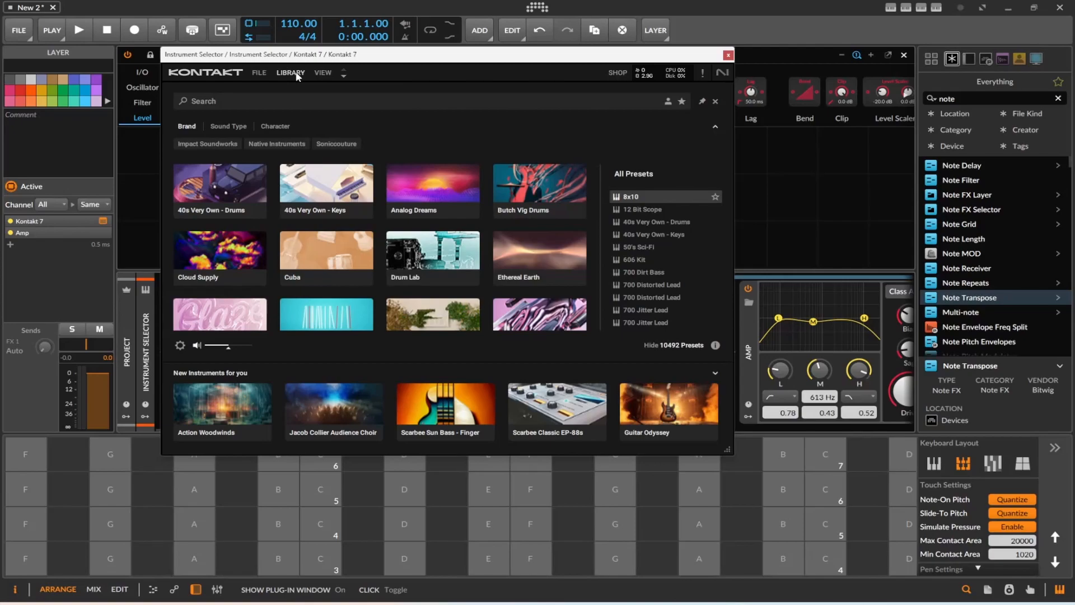
{"action": "left_click", "coordinate": [214, 110]}
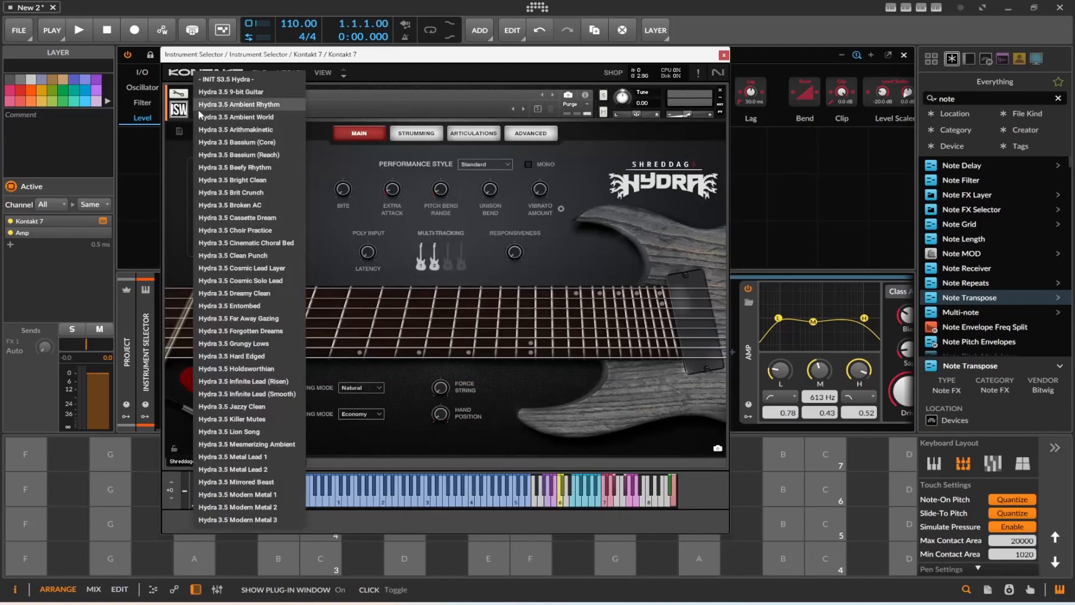
{"action": "left_click", "coordinate": [249, 230]}
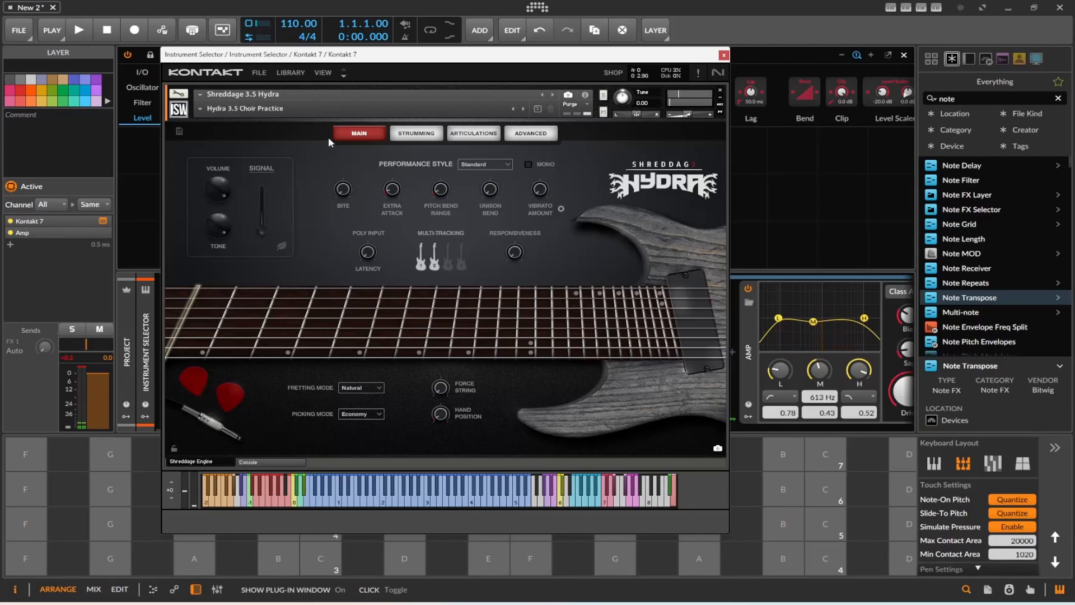
{"action": "left_click", "coordinate": [723, 55]}
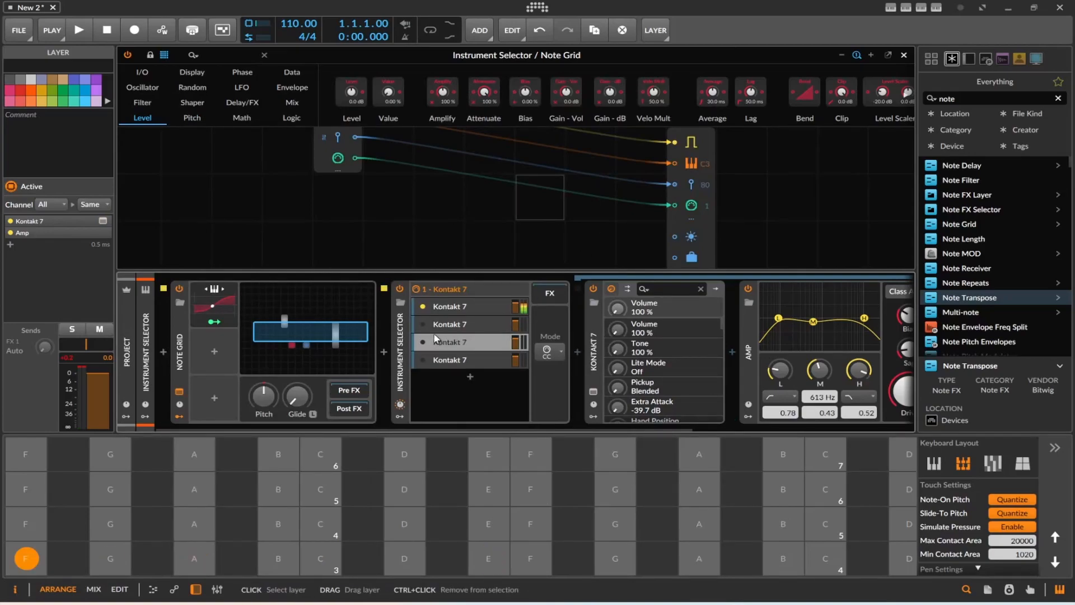
Shift the on-screen keyboard down one octave and open the third layer's Kontakt 7 window.
{"action": "scroll", "coordinate": [438, 204], "scroll_direction": "up", "scroll_amount": 3}
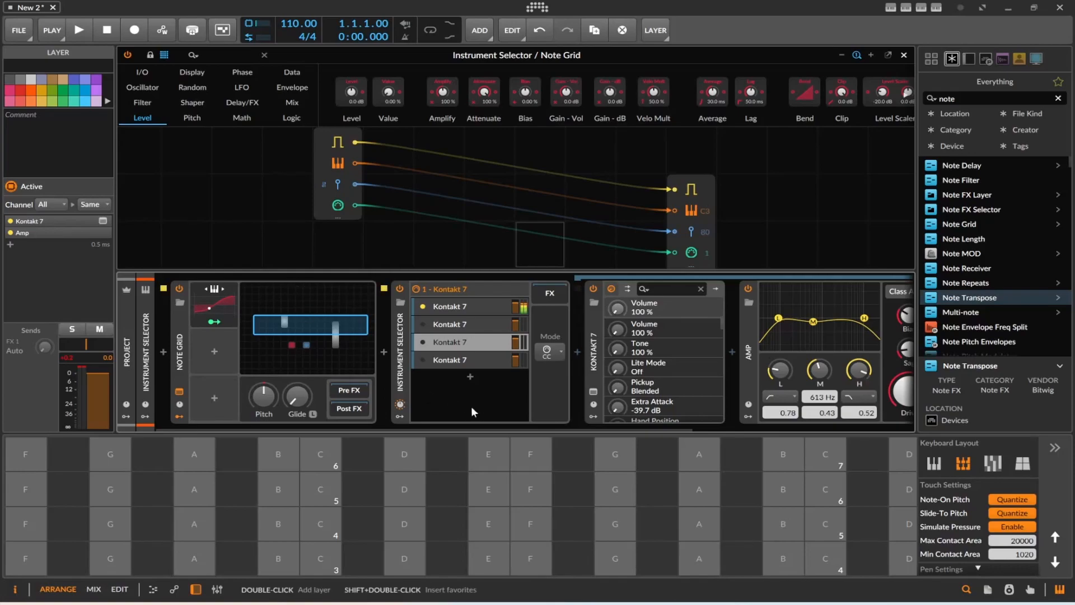
{"action": "left_click", "coordinate": [1055, 561]}
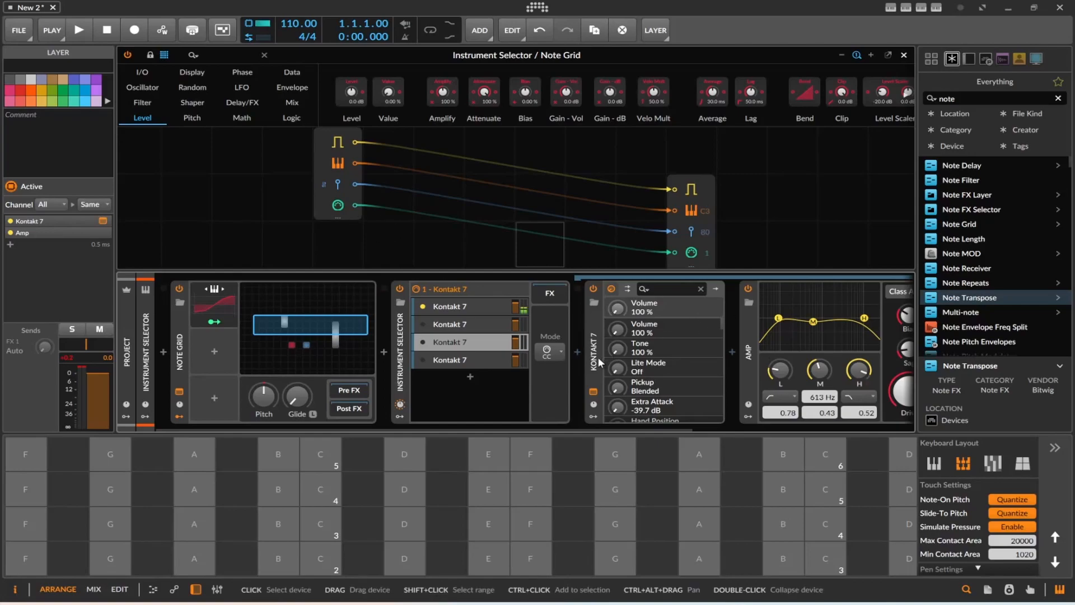
{"action": "left_click", "coordinate": [596, 389]}
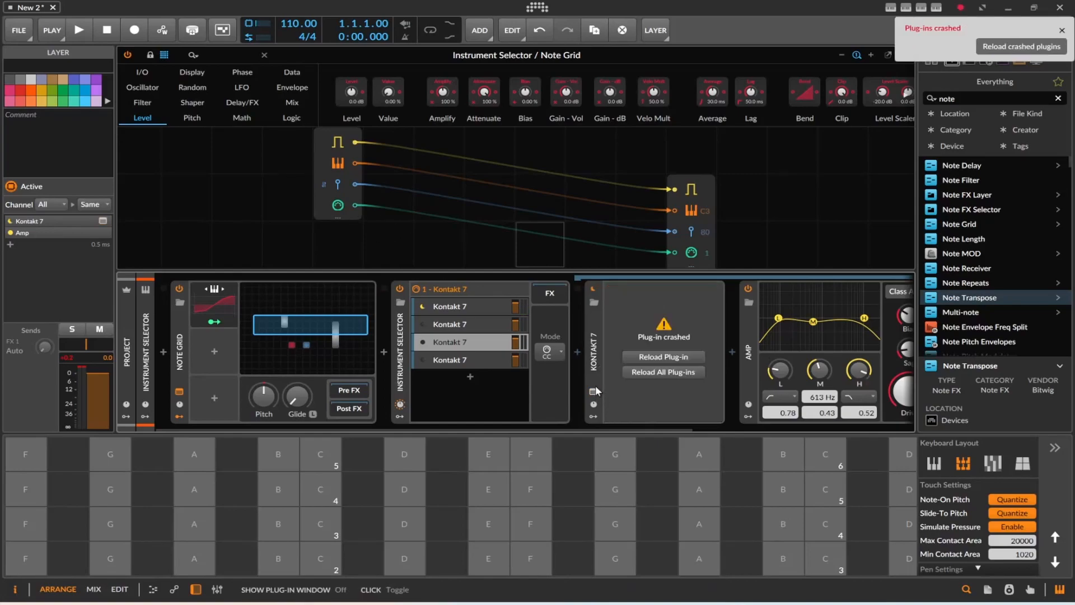